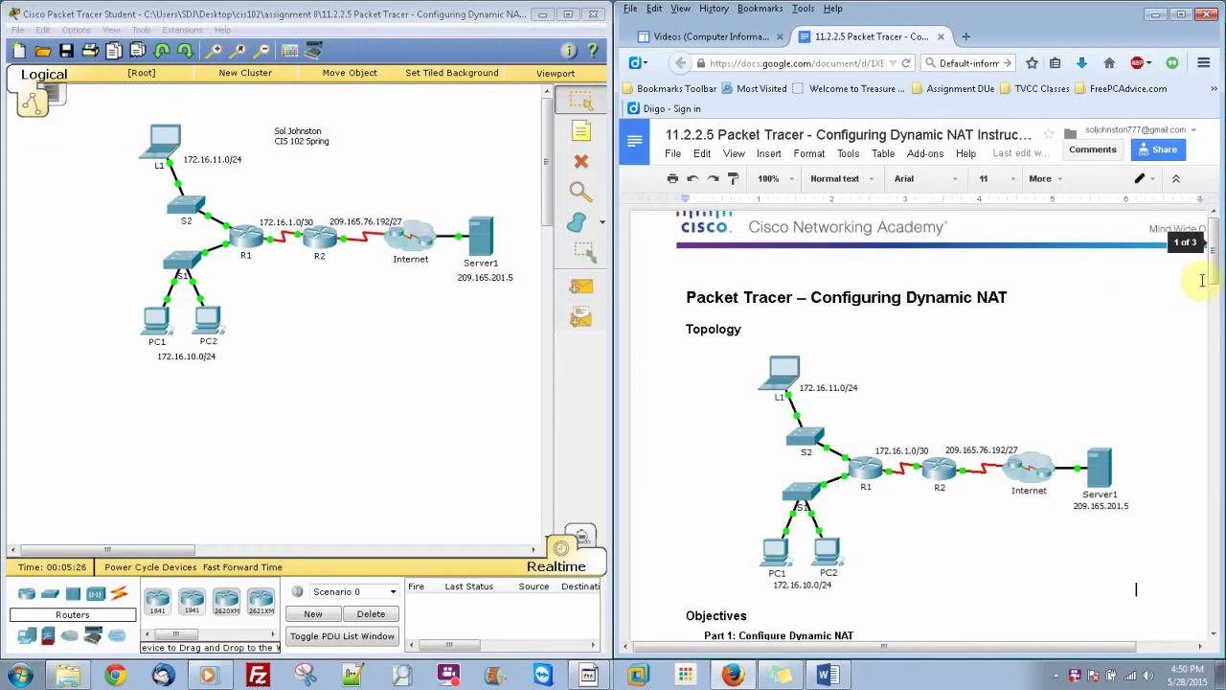
# Step: Scroll the lab instructions down to the Part 1 steps
pyautogui.moveTo(1213, 276); pyautogui.dragTo(1219, 362)
# Step: Open R2's CLI and reposition its window so the topology and instructions stay visible
pyautogui.click(316, 239)
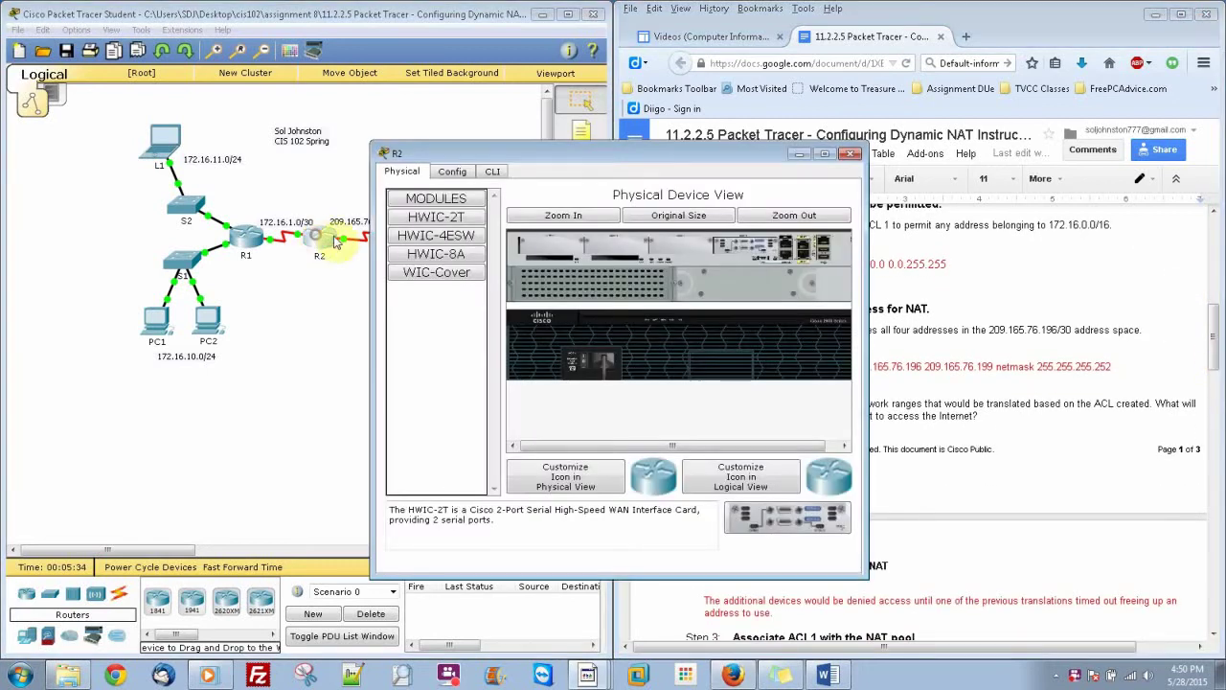
pyautogui.click(485, 172)
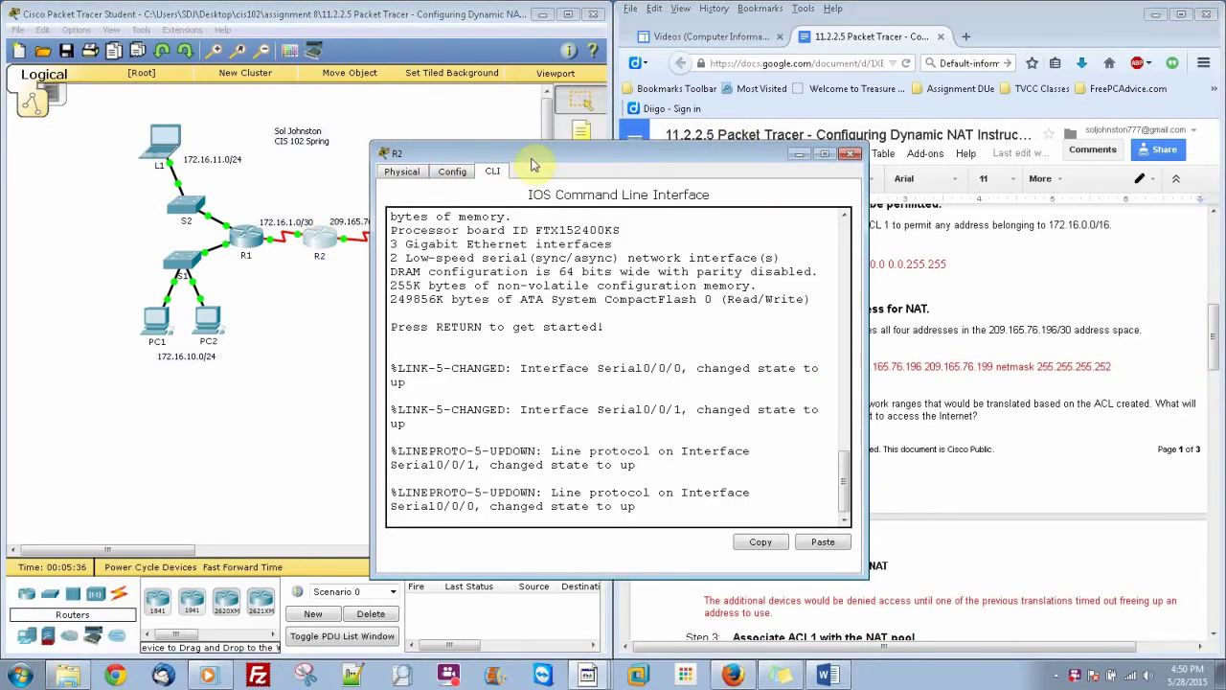
pyautogui.moveTo(536, 159); pyautogui.dragTo(192, 303)
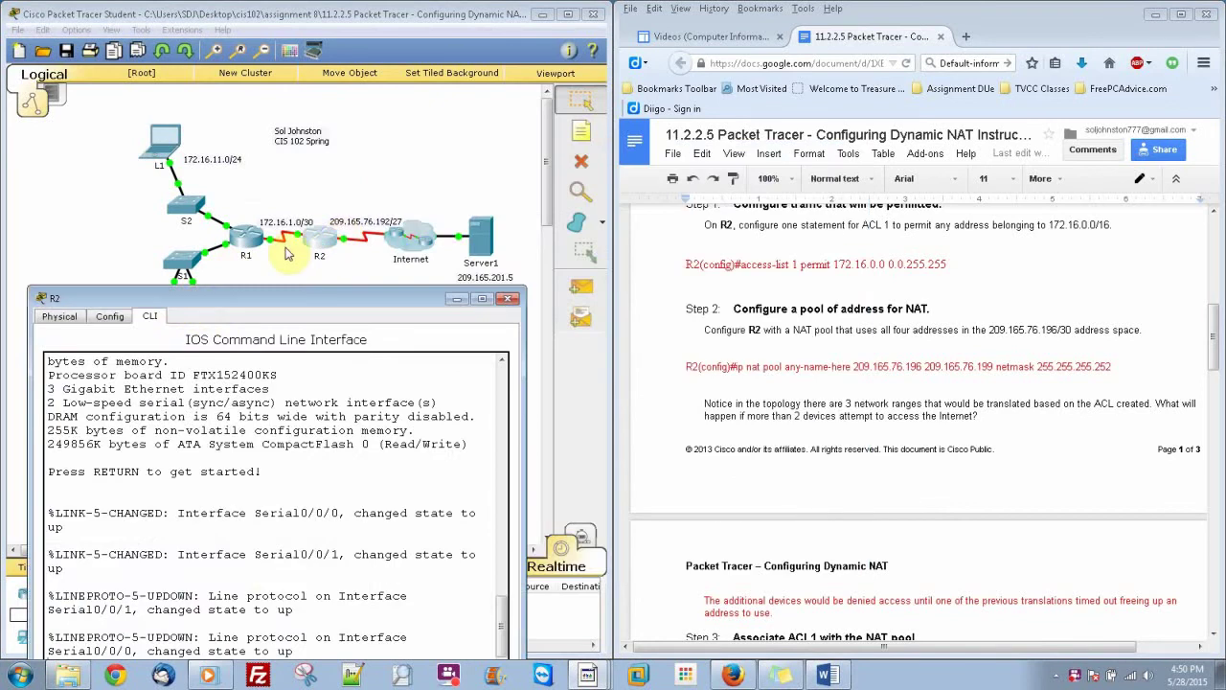
pyautogui.moveTo(307, 300); pyautogui.dragTo(327, 158)
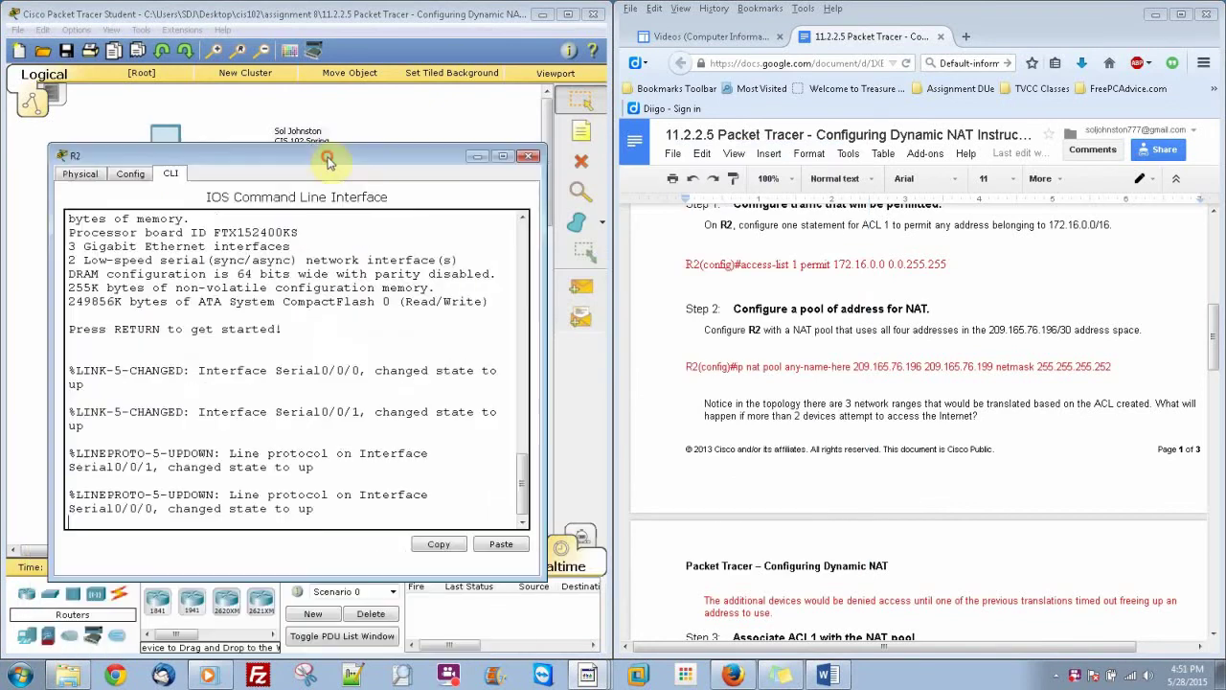
# Step: Enter global configuration on R2 and enter access-list 1 permit 172.16.0.0 0.0.255.255
pyautogui.click(240, 282)
pyautogui.press('Return')
pyautogui.write('en')
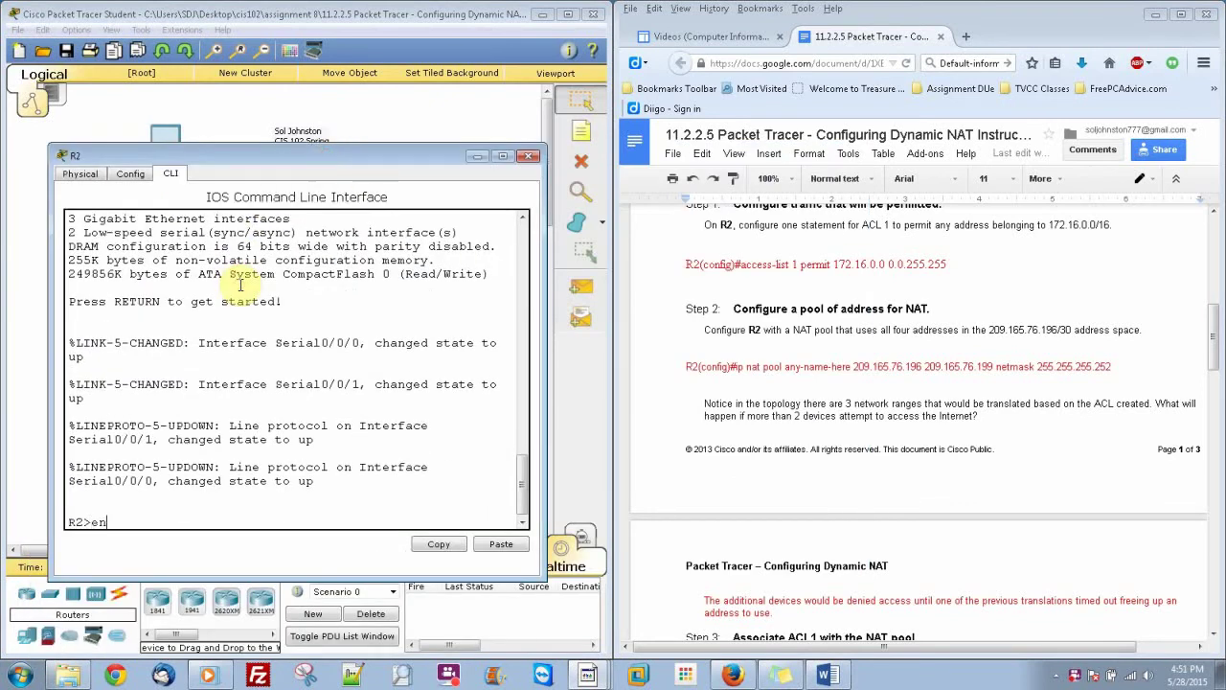
pyautogui.press('Return')
pyautogui.write('conf t')
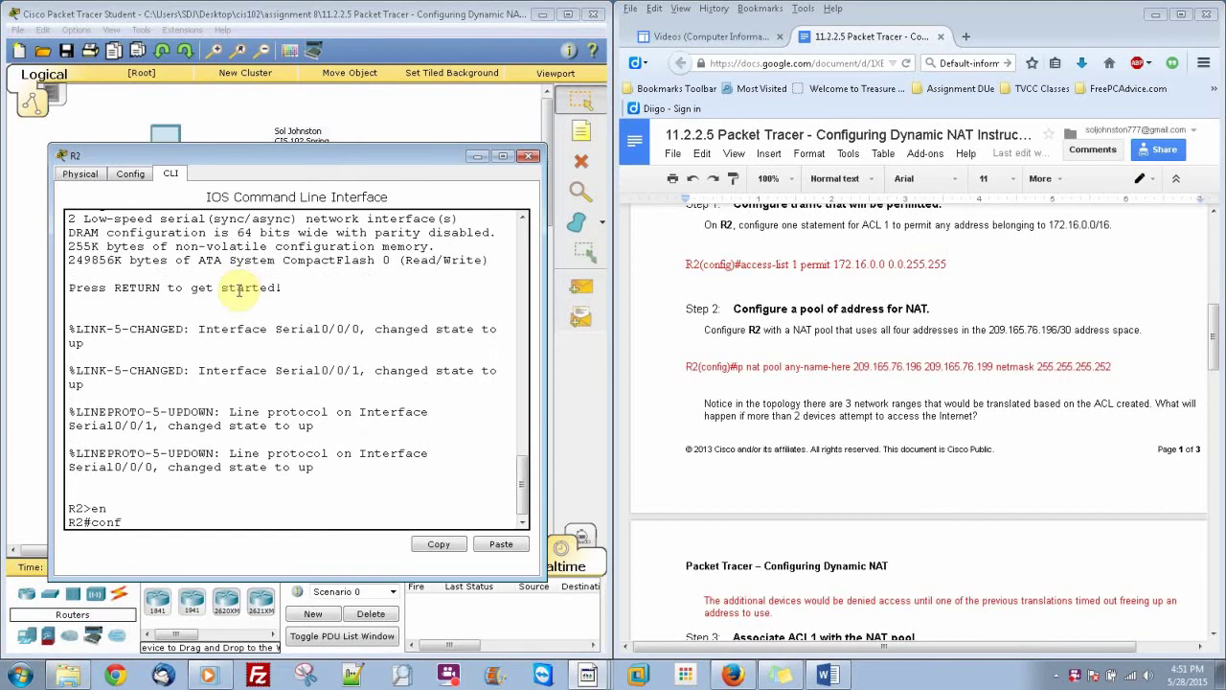
pyautogui.press('Return')
pyautogui.write('ac')
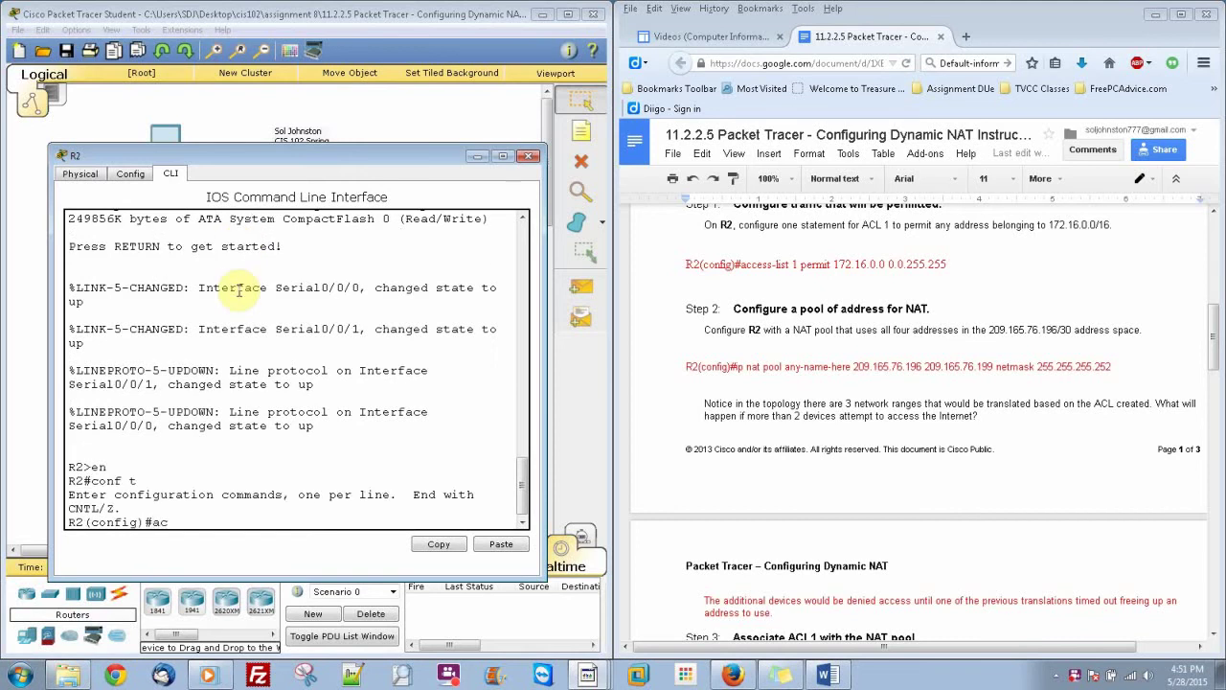
pyautogui.write('c')
pyautogui.press('Tab')
pyautogui.write('1 permit')
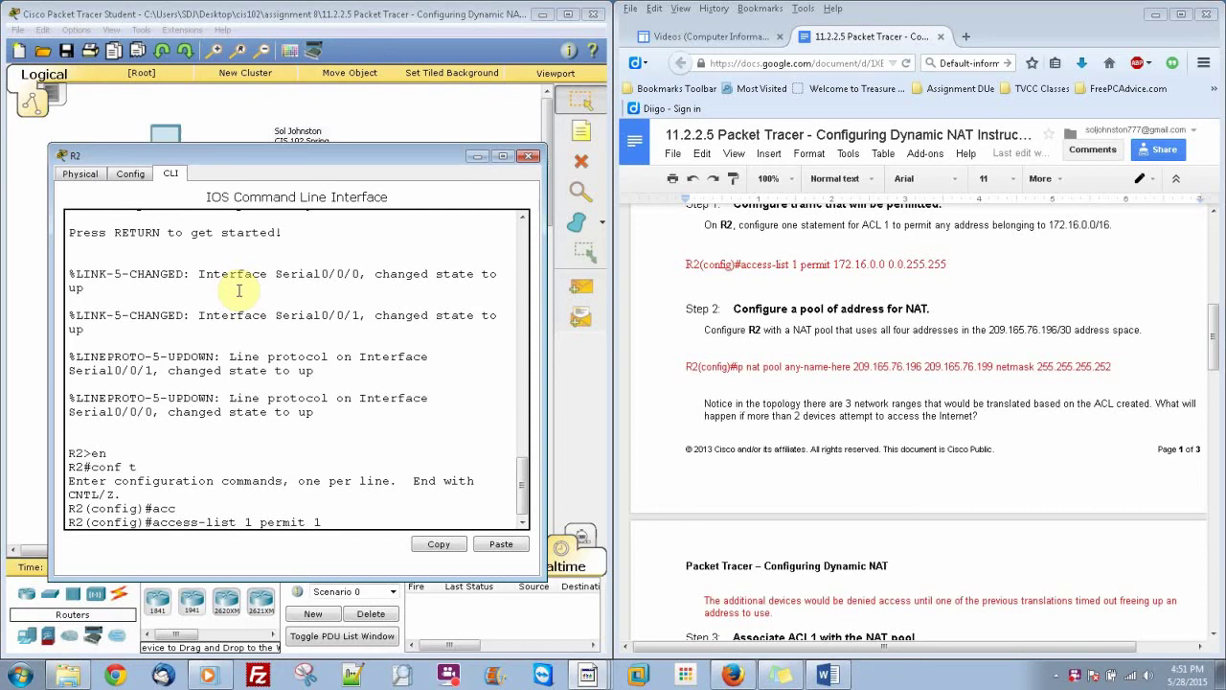
pyautogui.write(' 172.16.0.0 0.0.255.255')
# Step: Submit ACL 1, then define NAT pool any-name-here 209.165.76.196–209.165.76.199, netmask 255.25.255.252
pyautogui.press('Return')
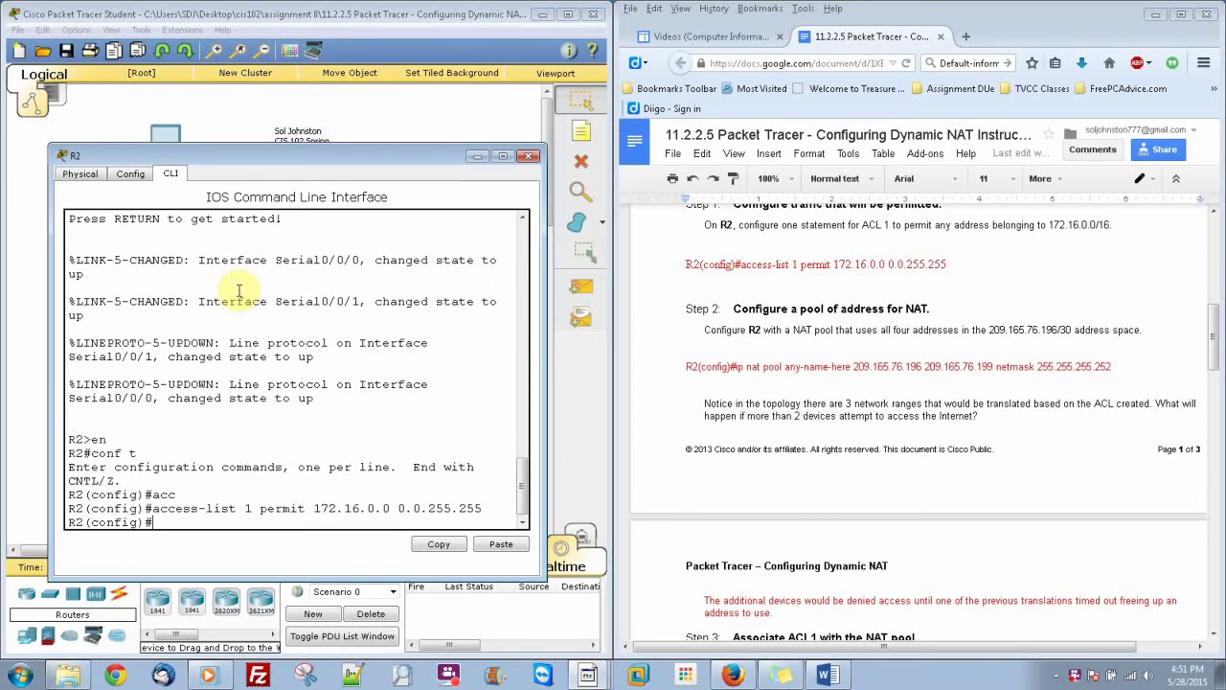
pyautogui.write('ip')
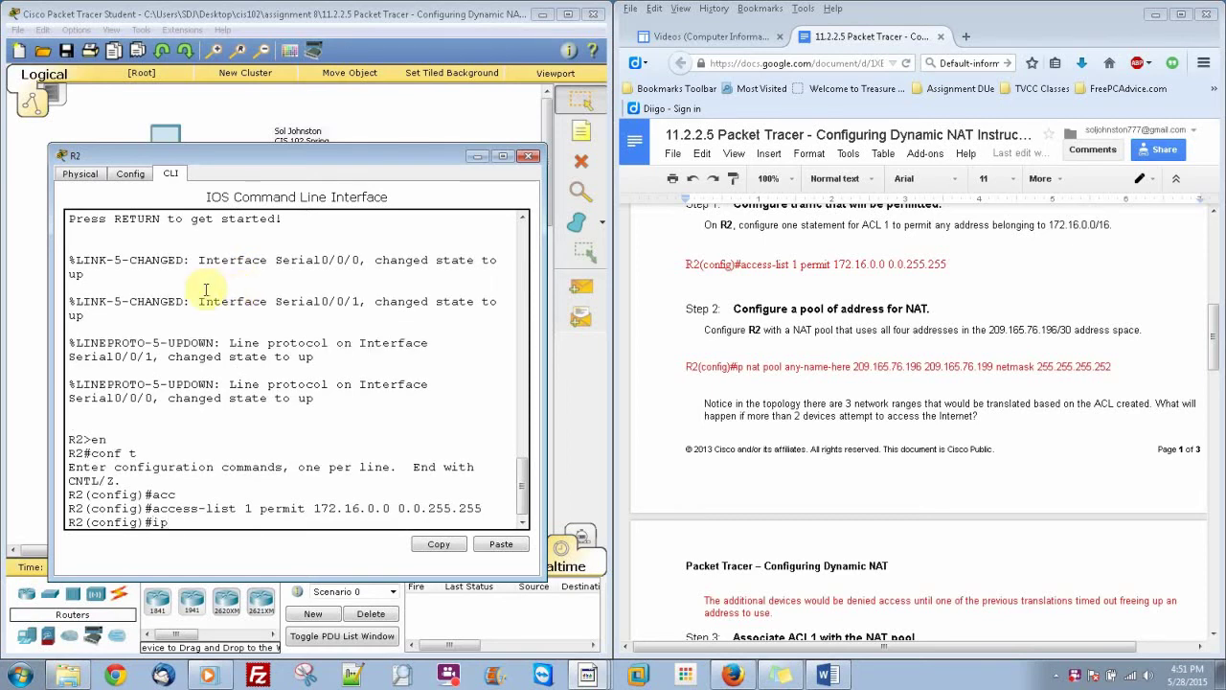
pyautogui.write(' nat pool any-name-here')
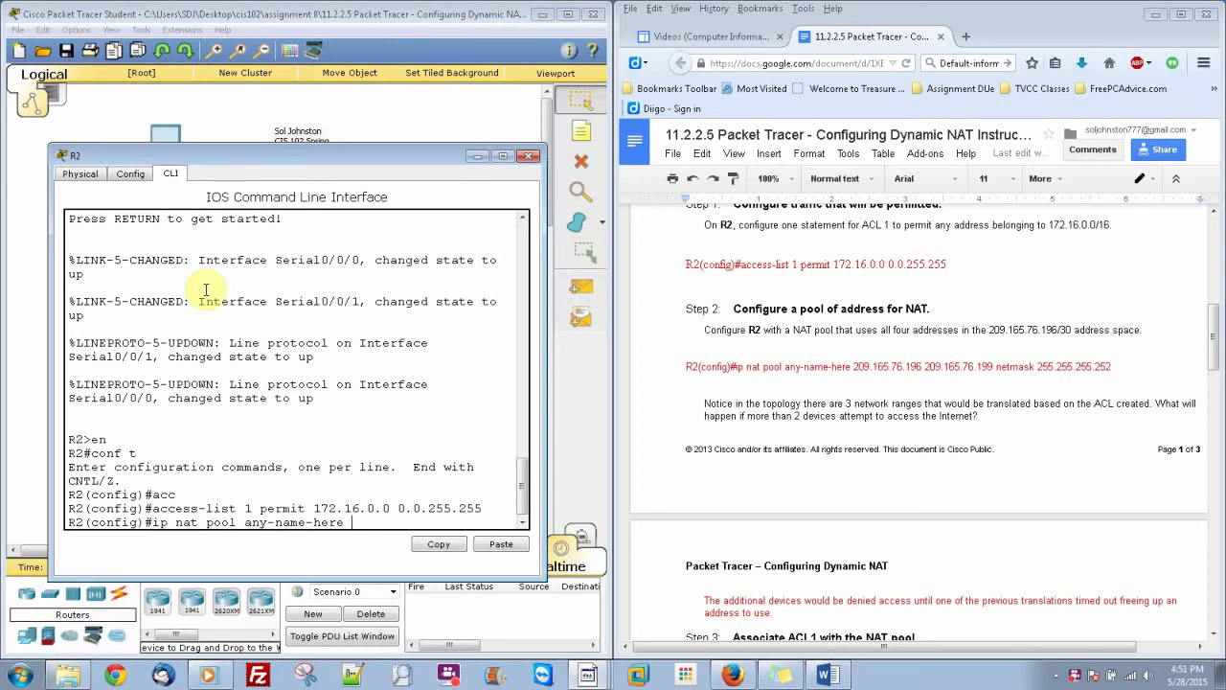
pyautogui.write(' 209.165.76.196 209.165.7')
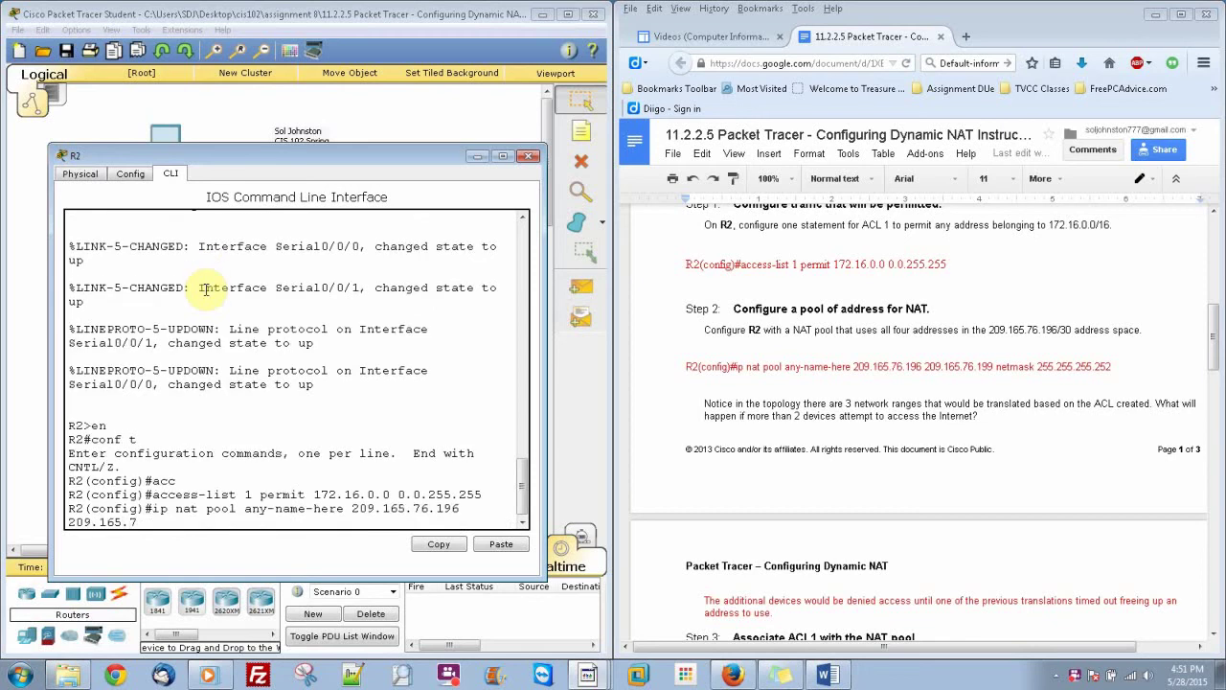
pyautogui.write('6.199 netmask 255.25.')
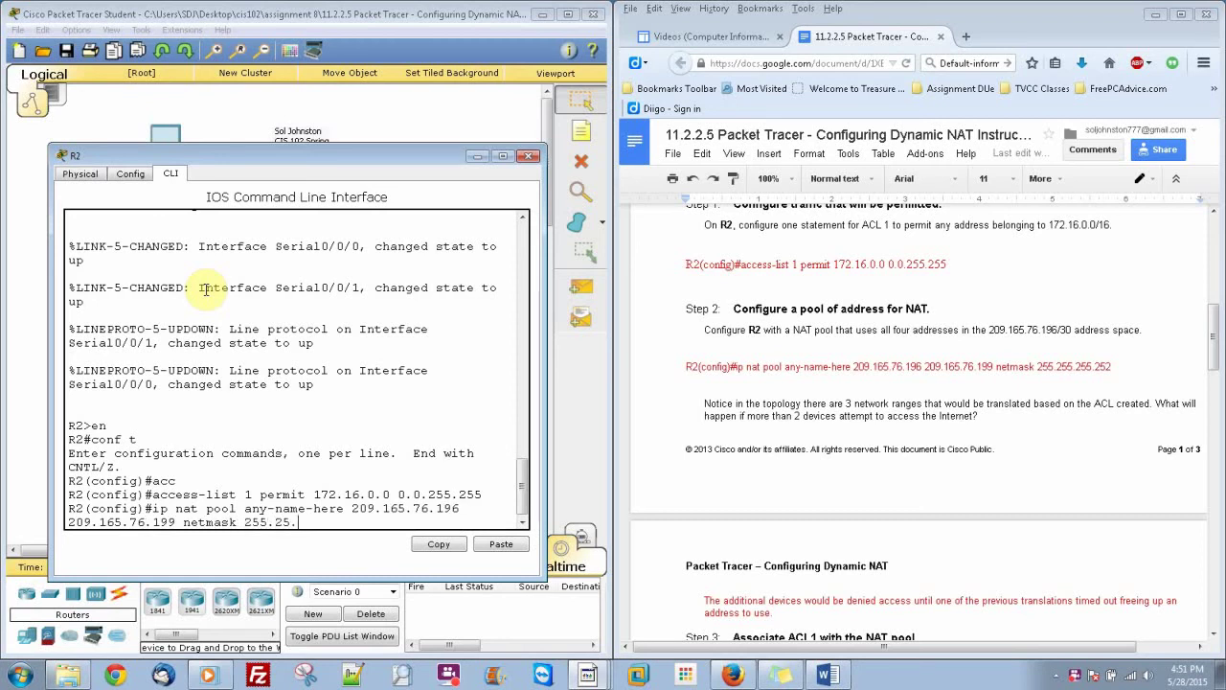
pyautogui.write('255.252')
pyautogui.press('Return')
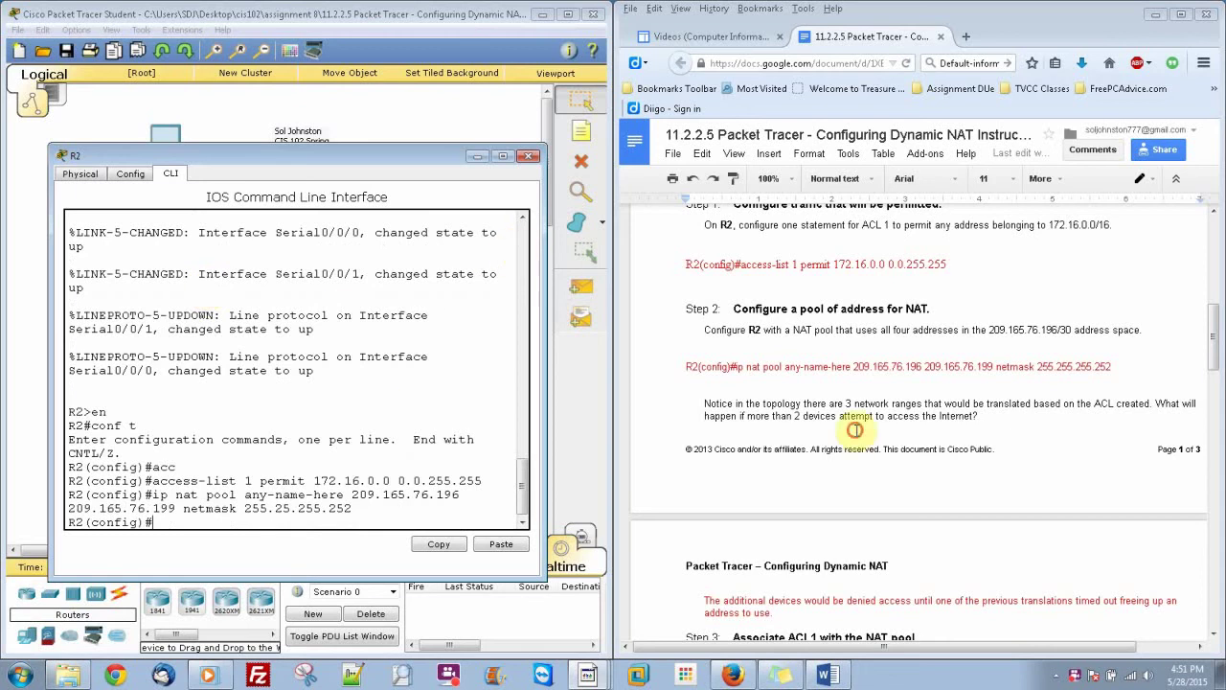
# Step: Scroll the lab instructions to Step 3's NAT-binding command and Step 4
pyautogui.click(845, 417)
pyautogui.moveTo(1214, 366); pyautogui.dragTo(1219, 397)
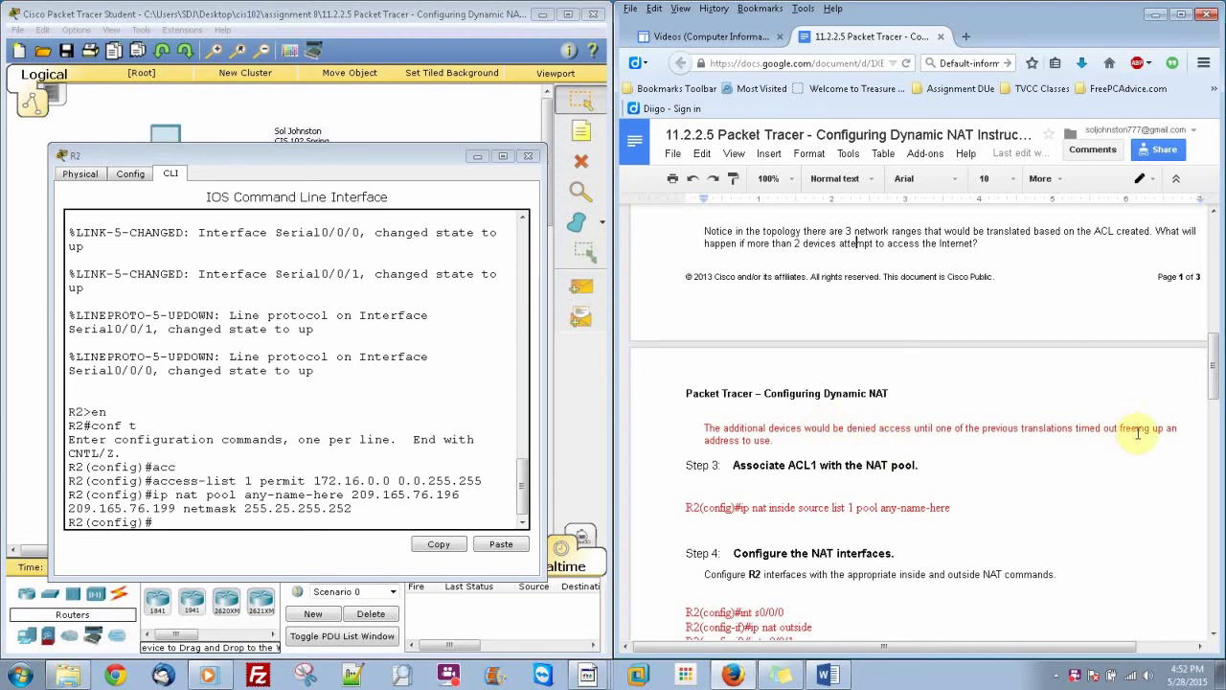
pyautogui.moveTo(1213, 362)
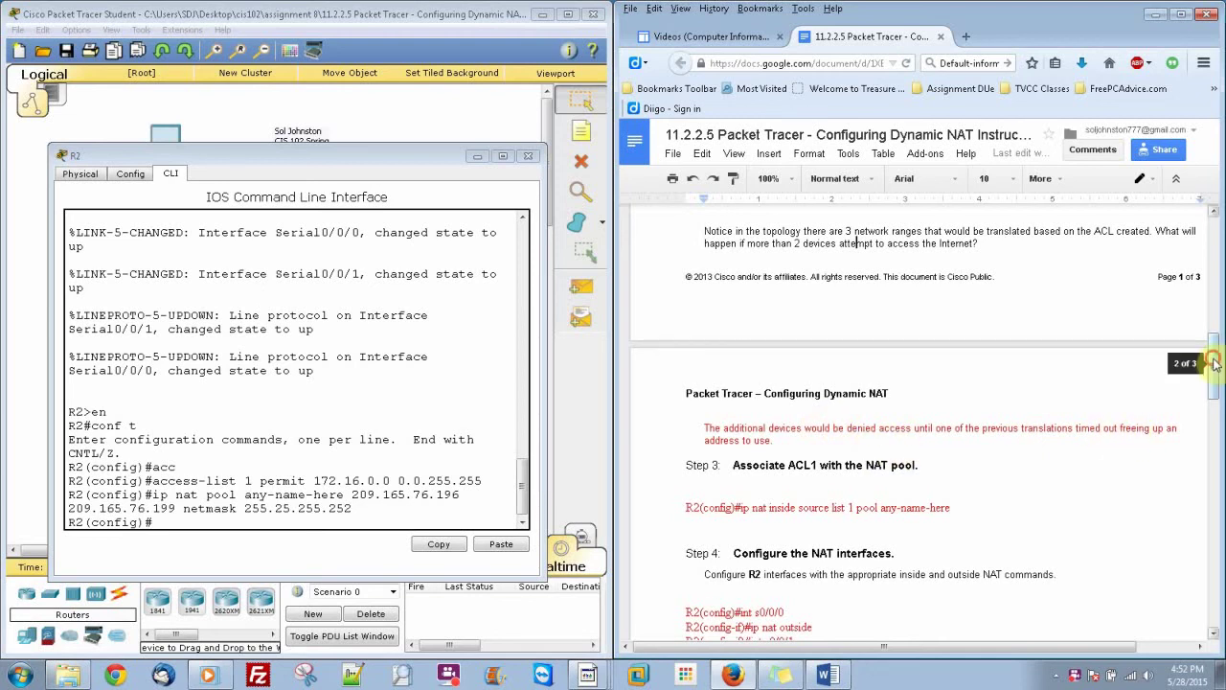
pyautogui.moveTo(1213, 362); pyautogui.dragTo(1214, 365)
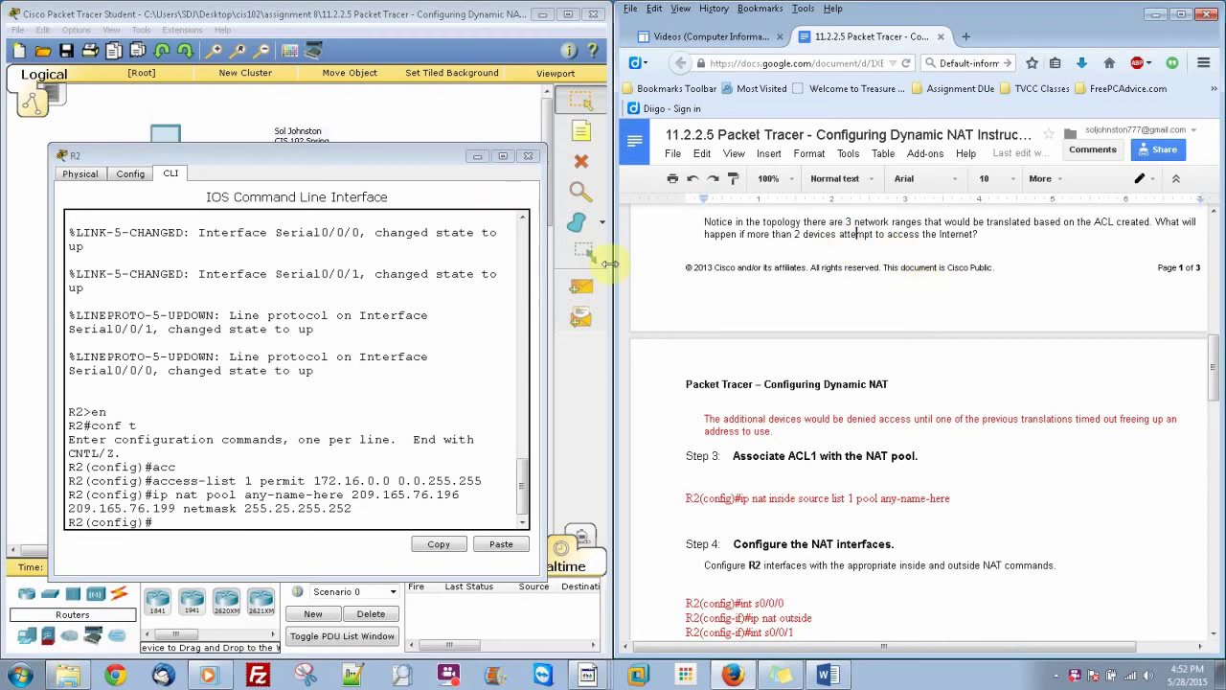
pyautogui.moveTo(1214, 369); pyautogui.dragTo(1214, 400)
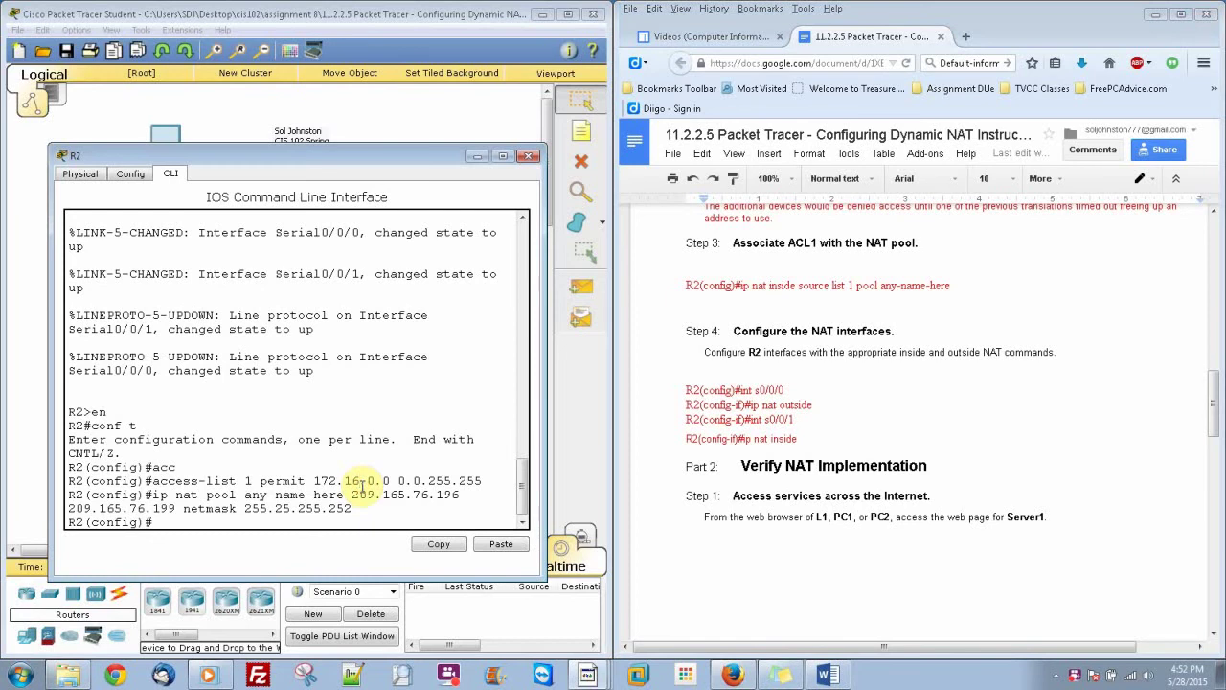
# Step: Enter ip nat inside source list 1 pool any-name-here on R2
pyautogui.write('ip nat ini')
pyautogui.press('BackSpace')
pyautogui.press('BackSpace')
pyautogui.press('BackSpace')
pyautogui.write('side source')
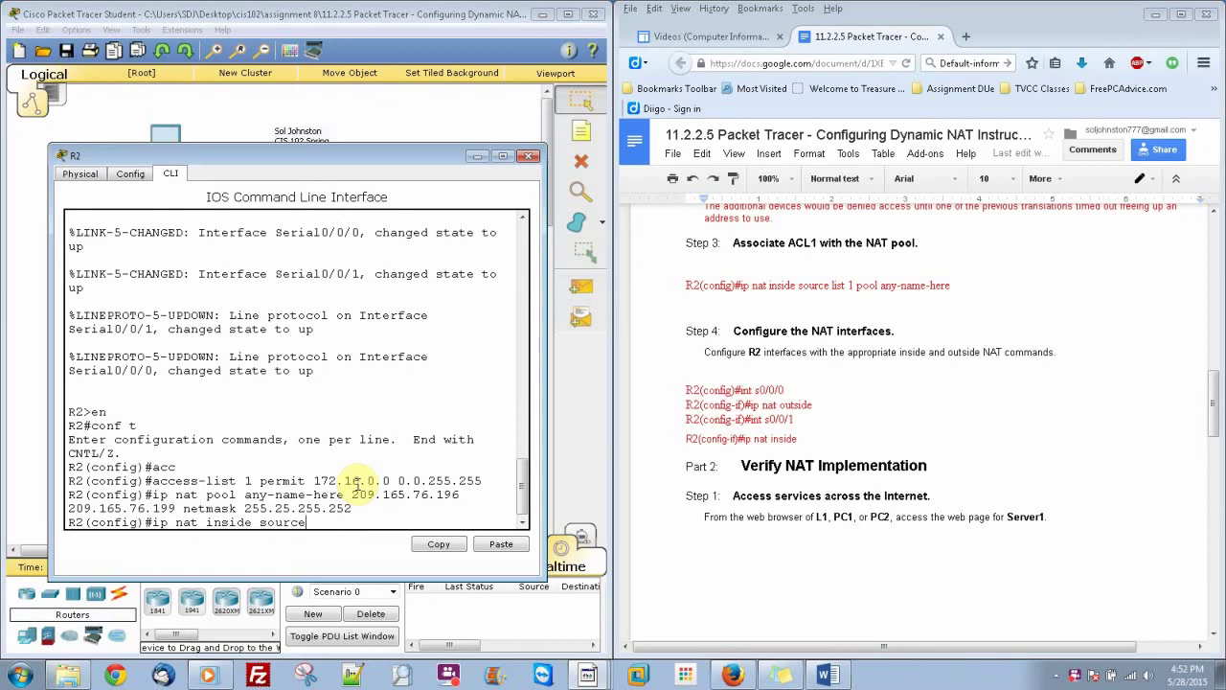
pyautogui.write(' list 1 pool any-name-here')
pyautogui.press('Return')
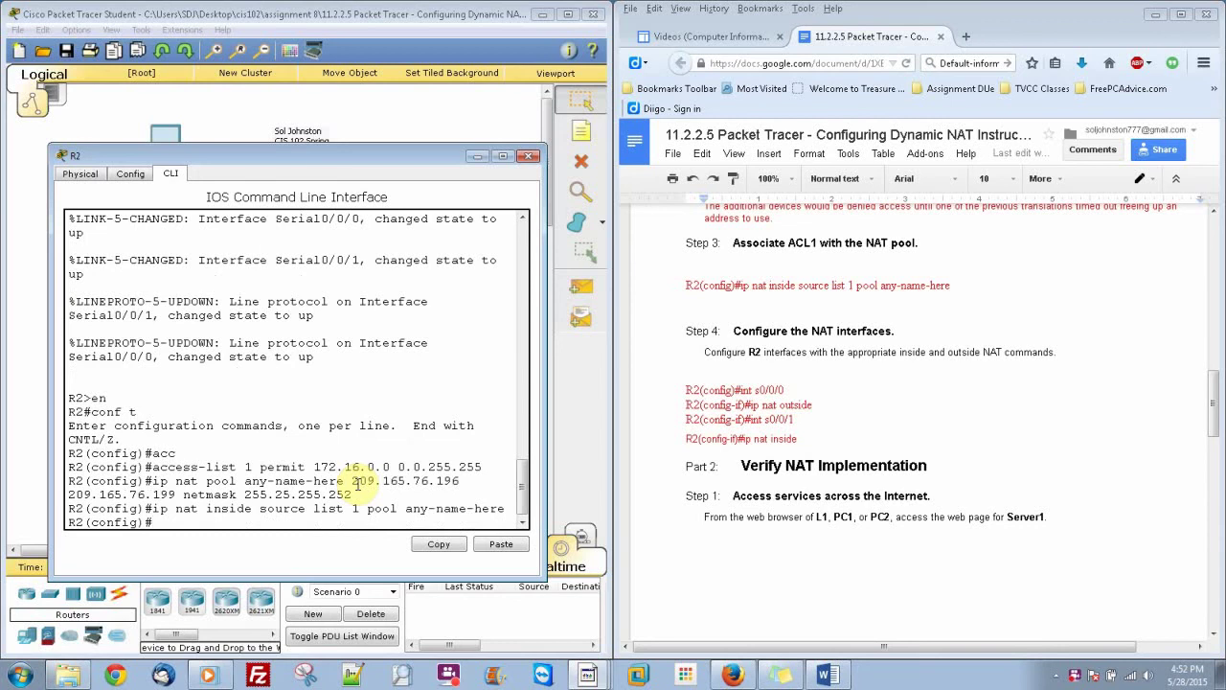
# Step: Set R2's interface s0/0/0 as NAT outside, correcting the mistyped command
pyautogui.write('int s0/0/0')
pyautogui.press('Return')
pyautogui.write('ip na')
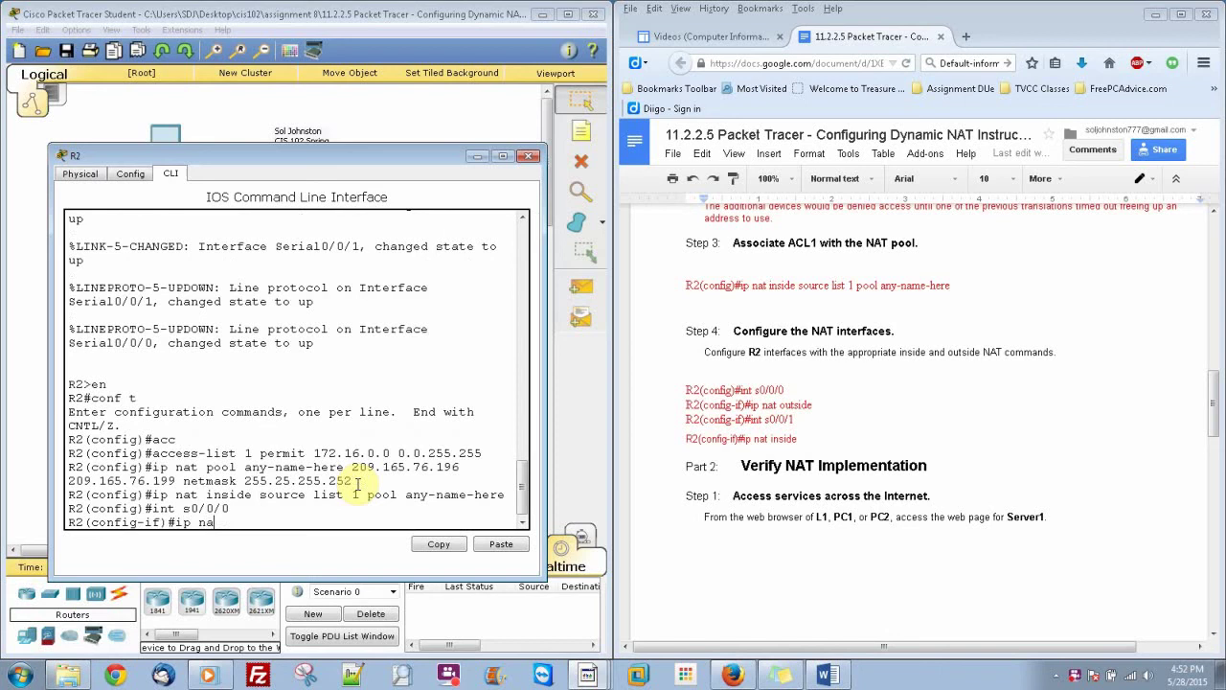
pyautogui.write('t ouside')
pyautogui.press('Return')
pyautogui.press('Up')
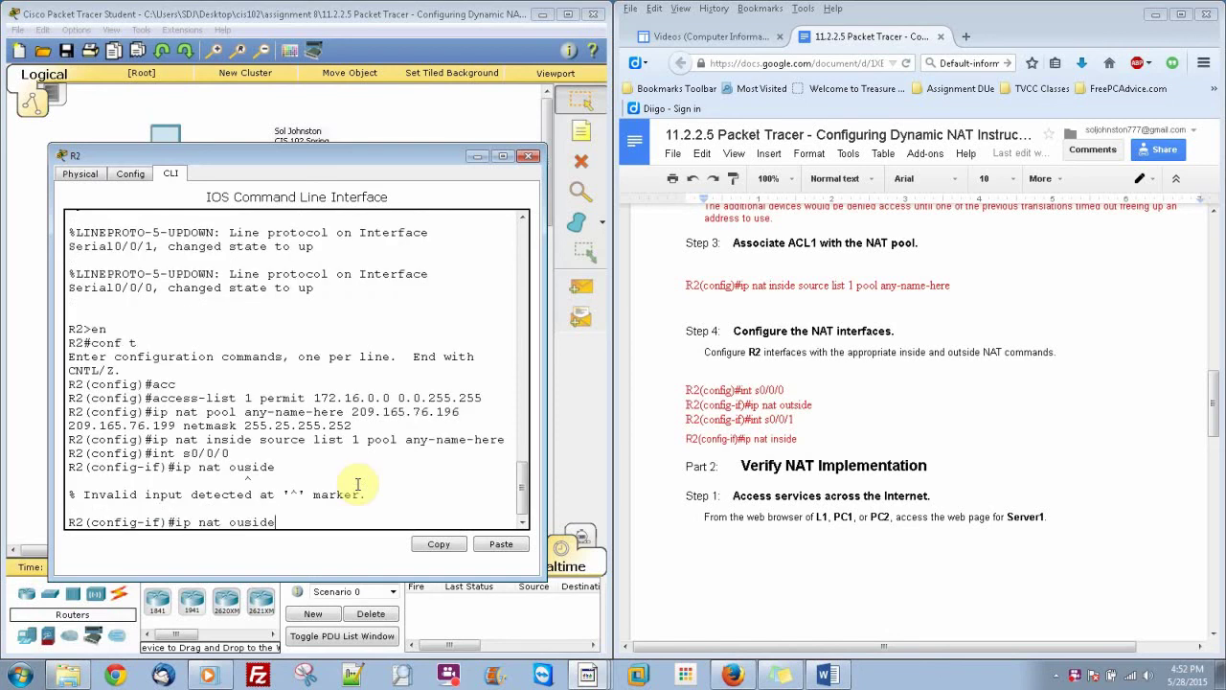
pyautogui.write('t')
pyautogui.press('Return')
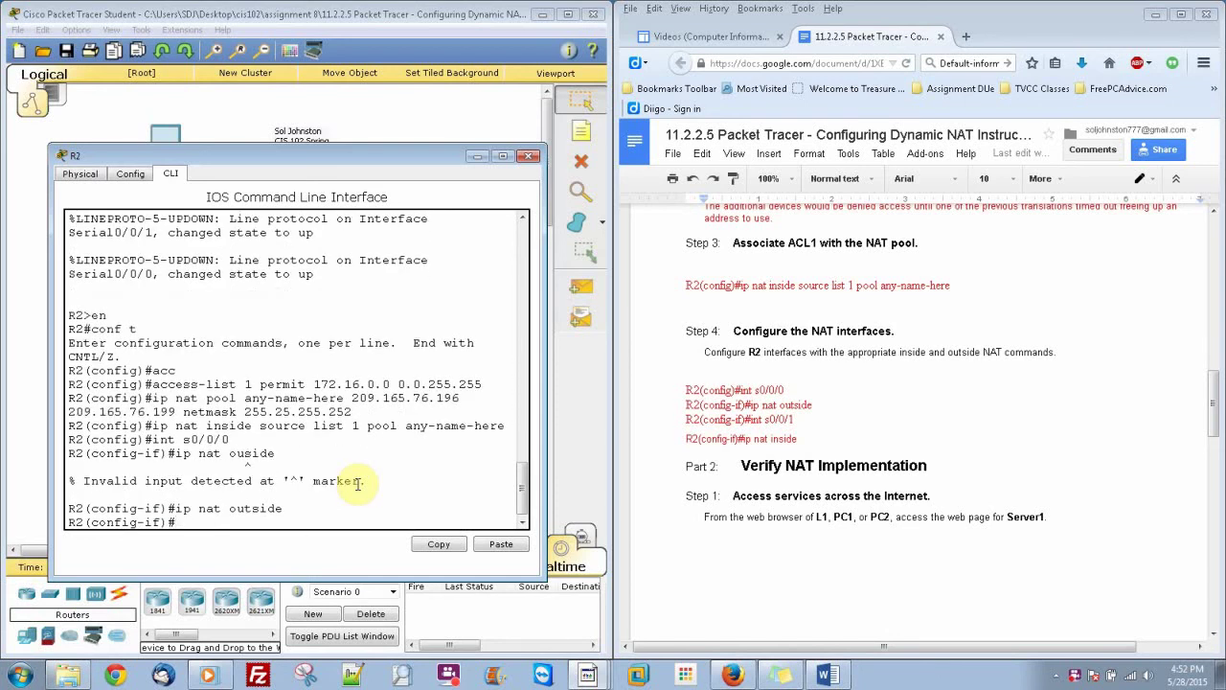
# Step: Mark serial 0/0/1 as NAT inside, then scroll the instructions to the verification step
pyautogui.write('int s0/0/1')
pyautogui.press('Return')
pyautogui.write('ip')
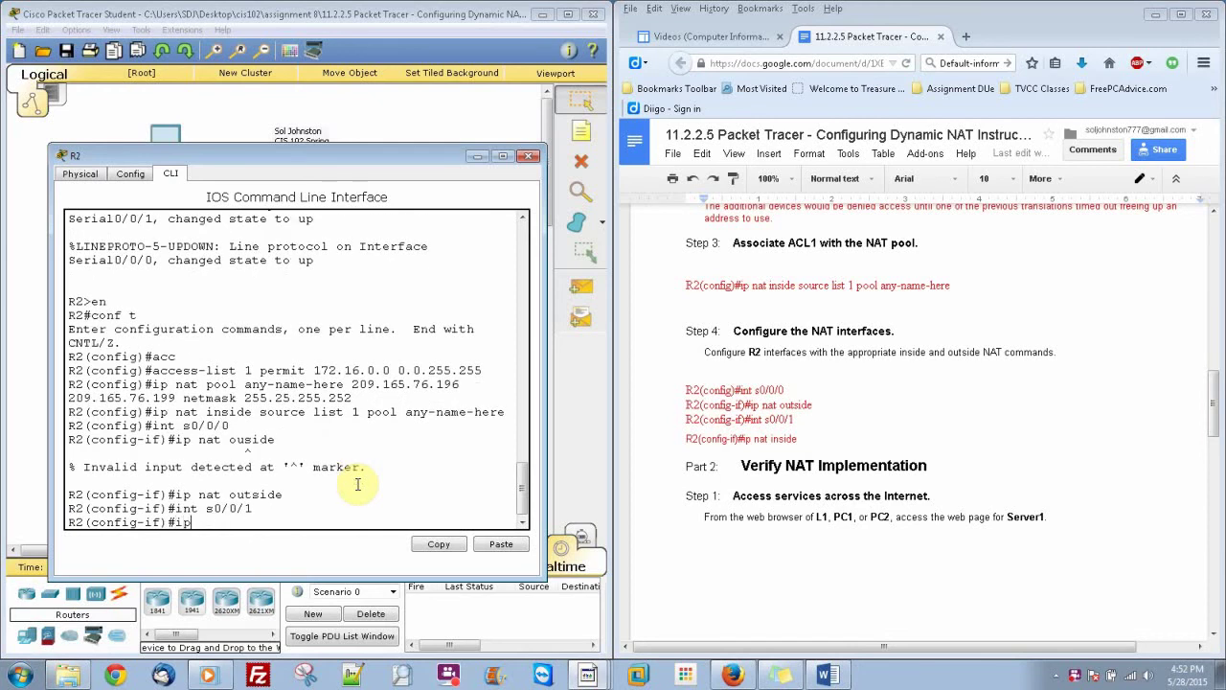
pyautogui.write(' nat inside')
pyautogui.press('Return')
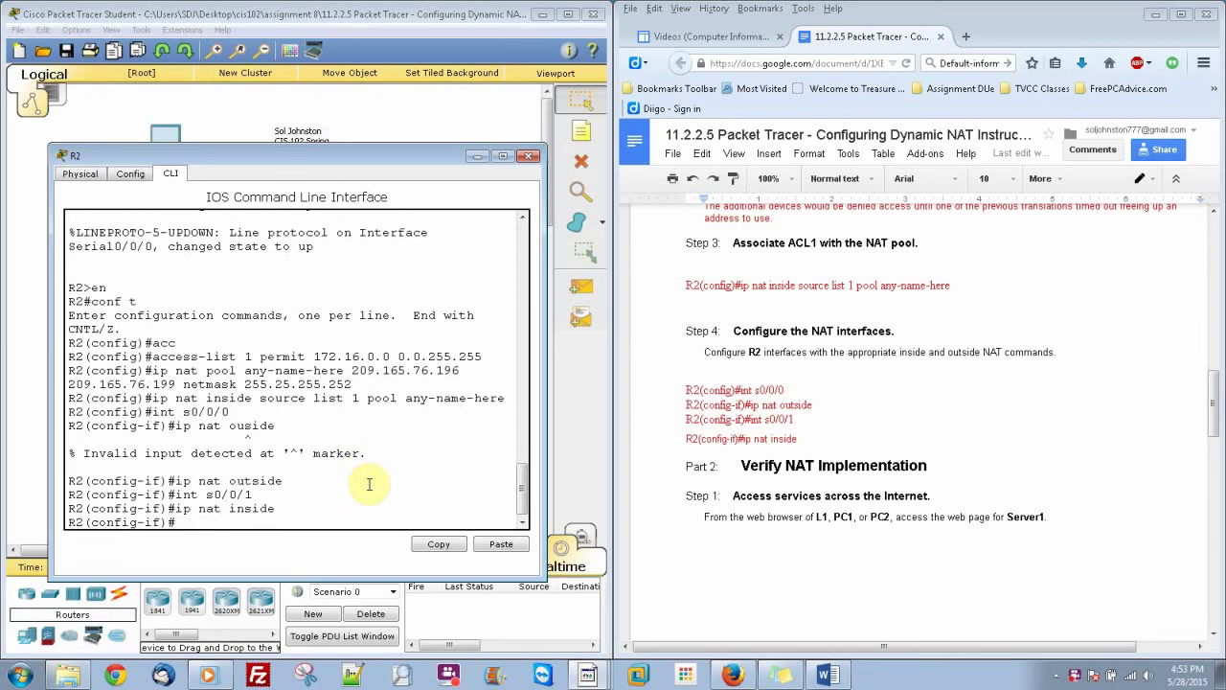
pyautogui.click(1032, 478)
pyautogui.moveTo(1203, 407); pyautogui.dragTo(1215, 551)
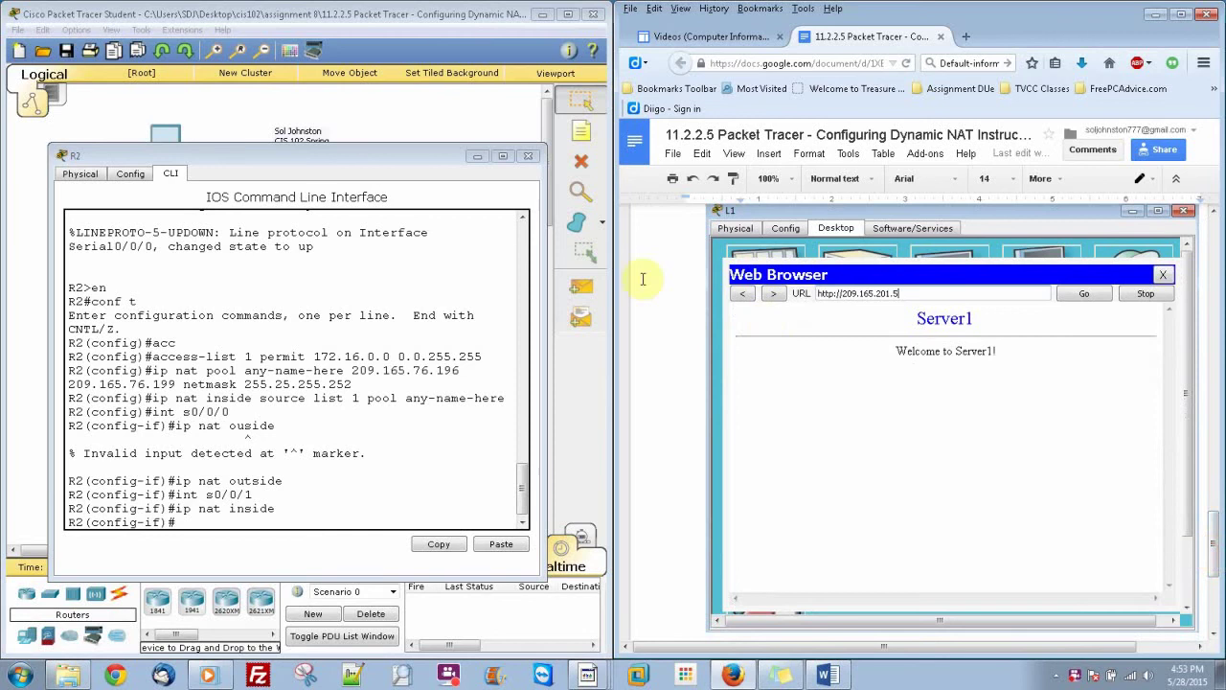
# Step: Close R2 and open laptop L1's Web Browser from its Desktop
pyautogui.click(479, 155)
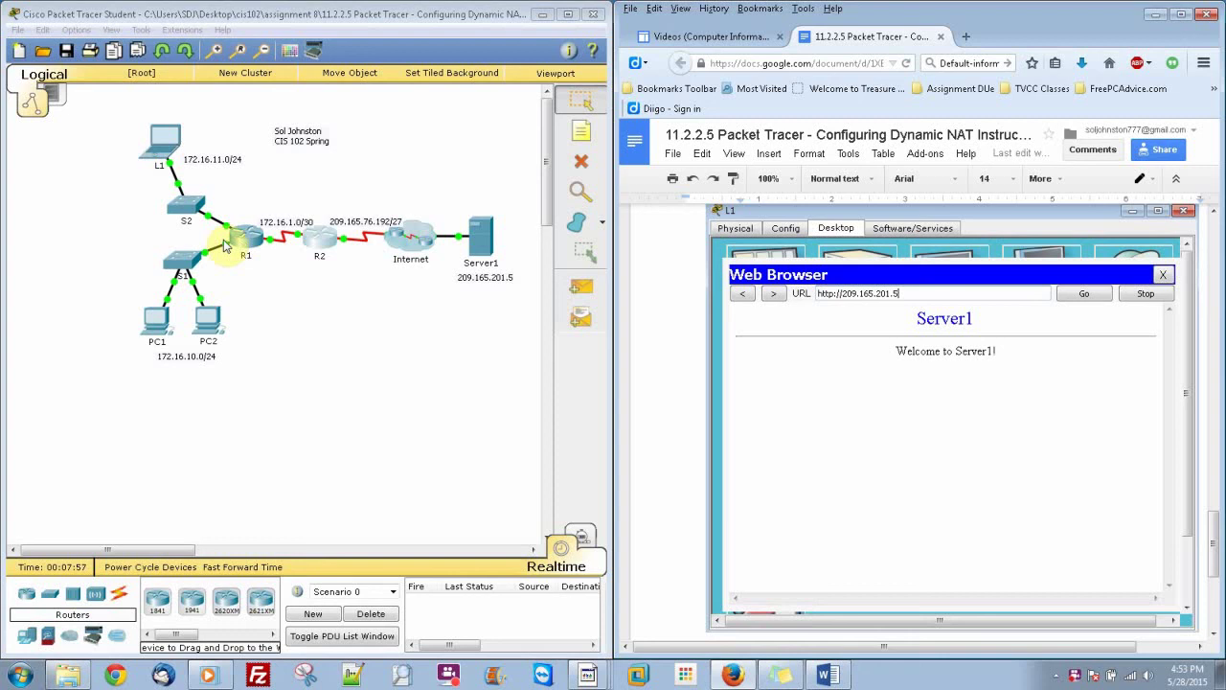
pyautogui.click(163, 150)
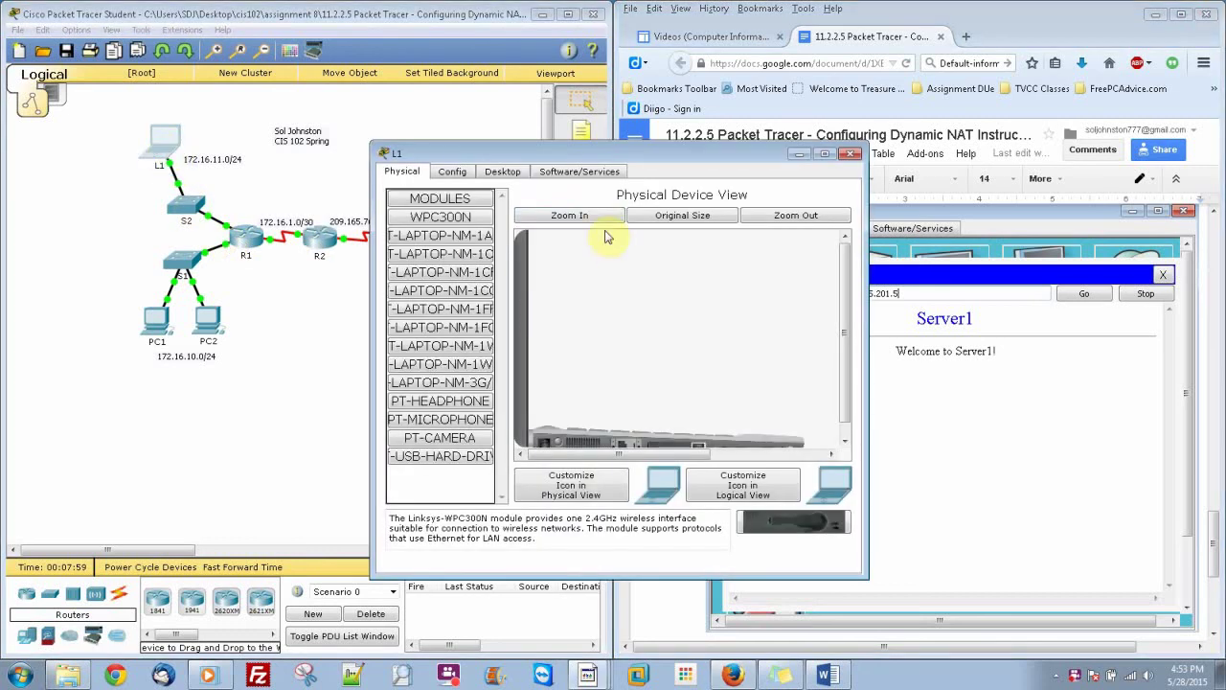
pyautogui.click(501, 172)
pyautogui.moveTo(548, 159); pyautogui.dragTo(236, 293)
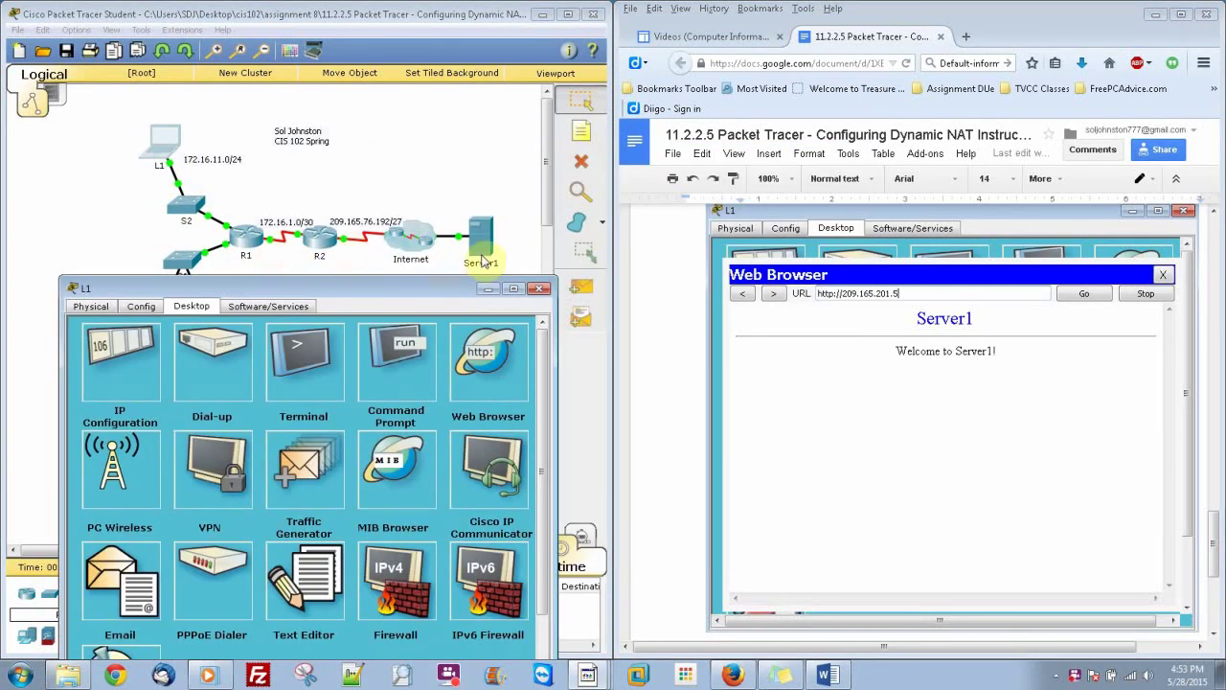
pyautogui.moveTo(446, 287); pyautogui.dragTo(453, 402)
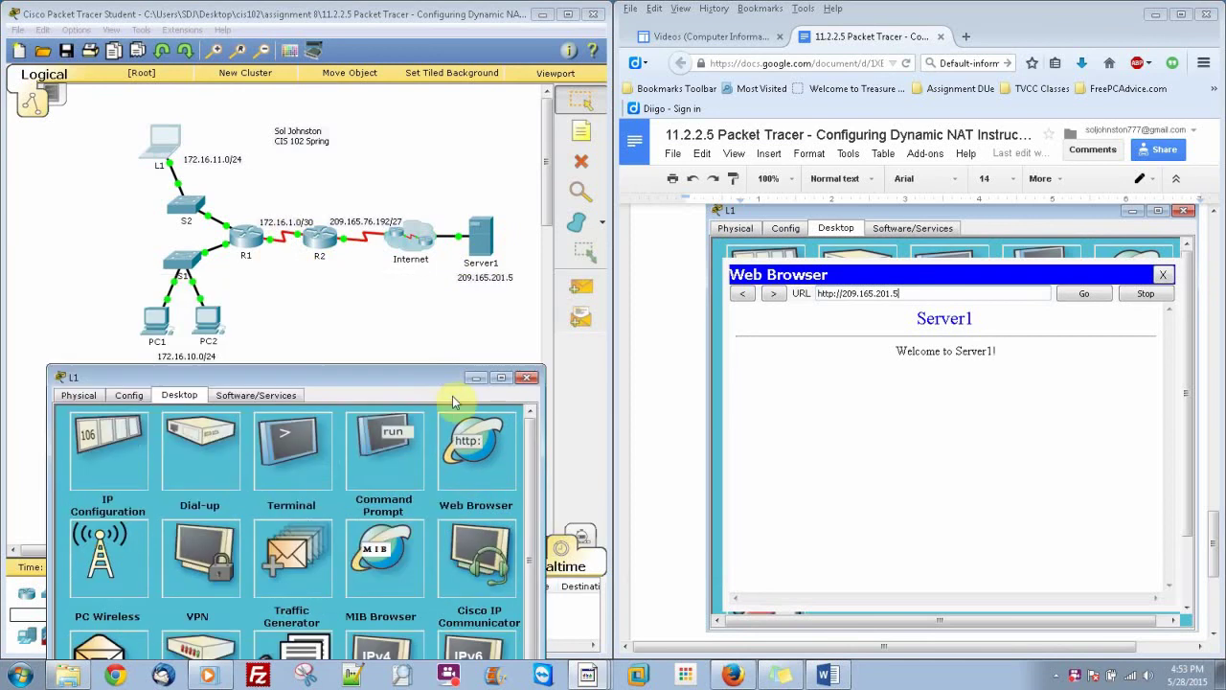
pyautogui.click(465, 461)
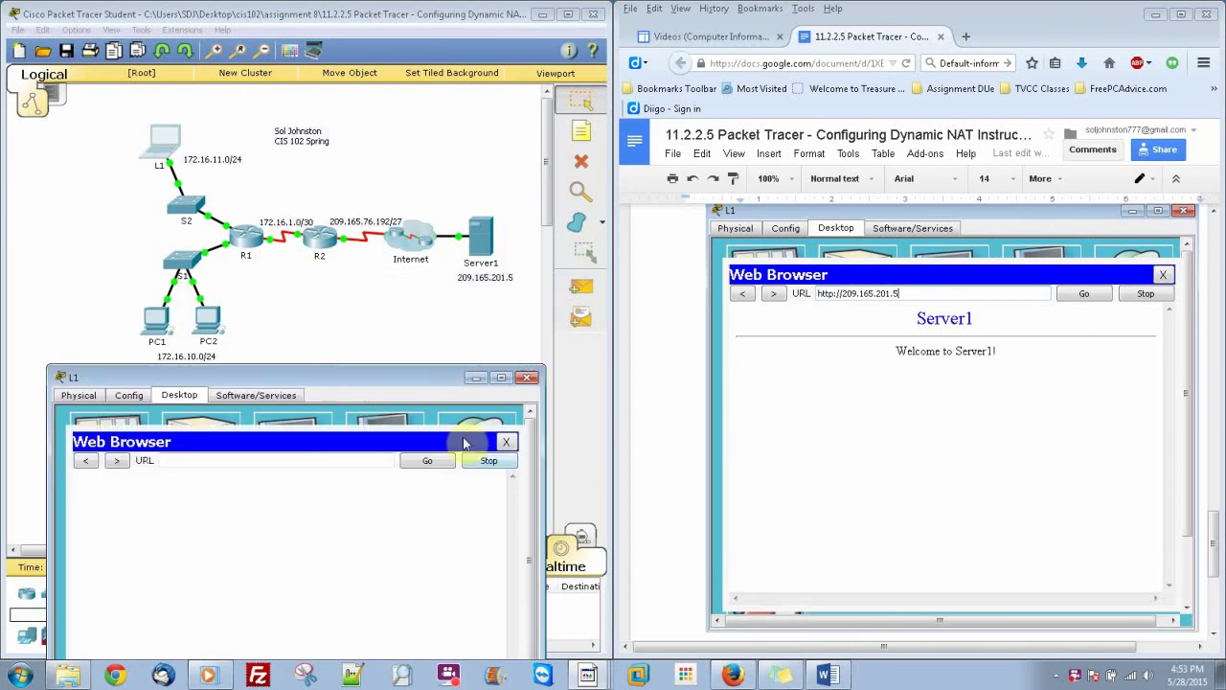
# Step: Load Server1's page at 209.165.201.5 in L1's browser, then scroll instructions to NAT translations
pyautogui.click(246, 460)
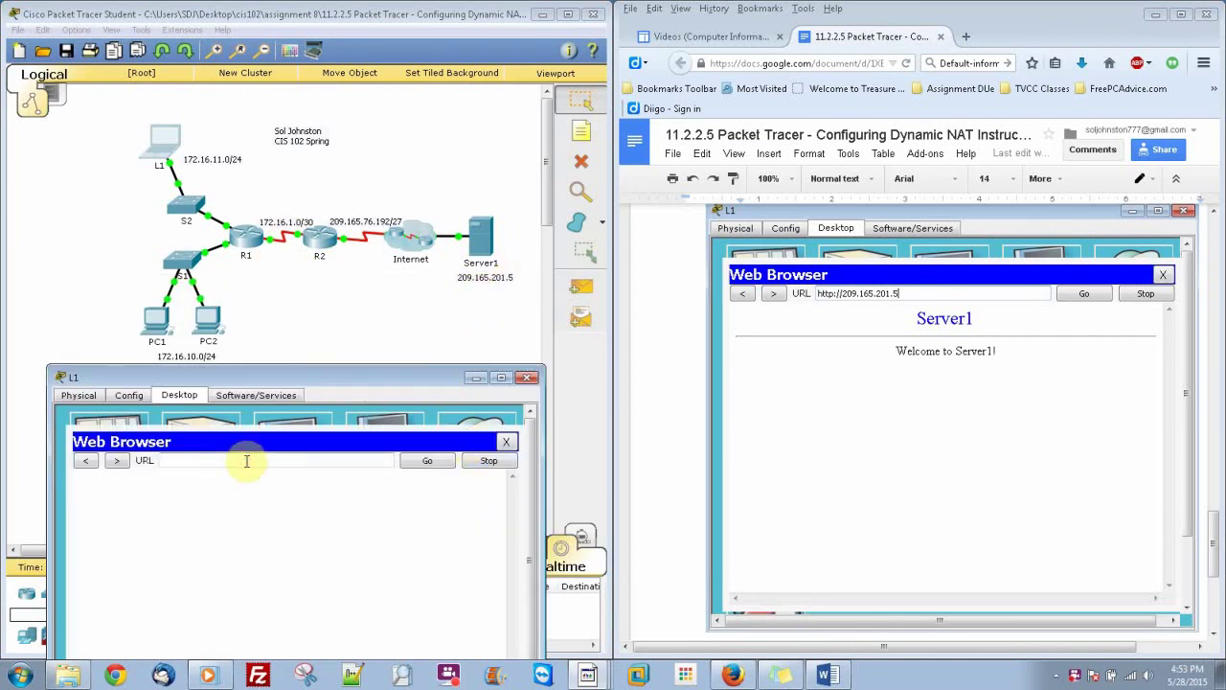
pyautogui.write('209.165.201.5')
pyautogui.press('Return')
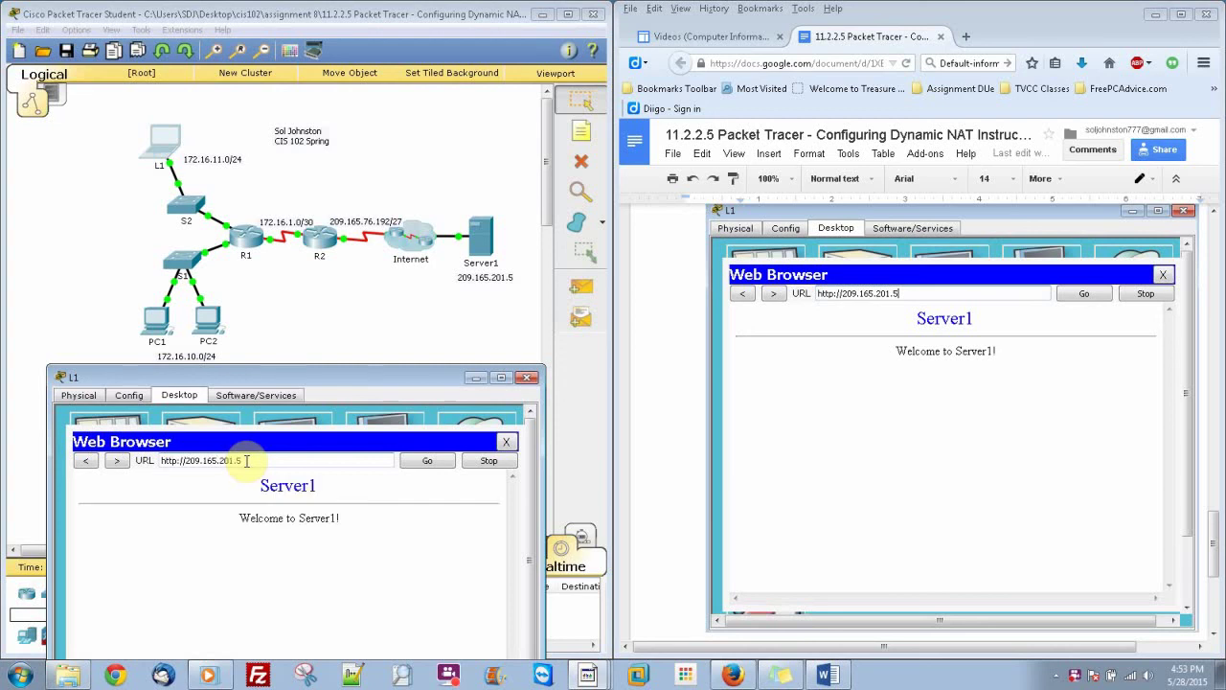
pyautogui.click(971, 422)
pyautogui.moveTo(1211, 537); pyautogui.dragTo(1218, 594)
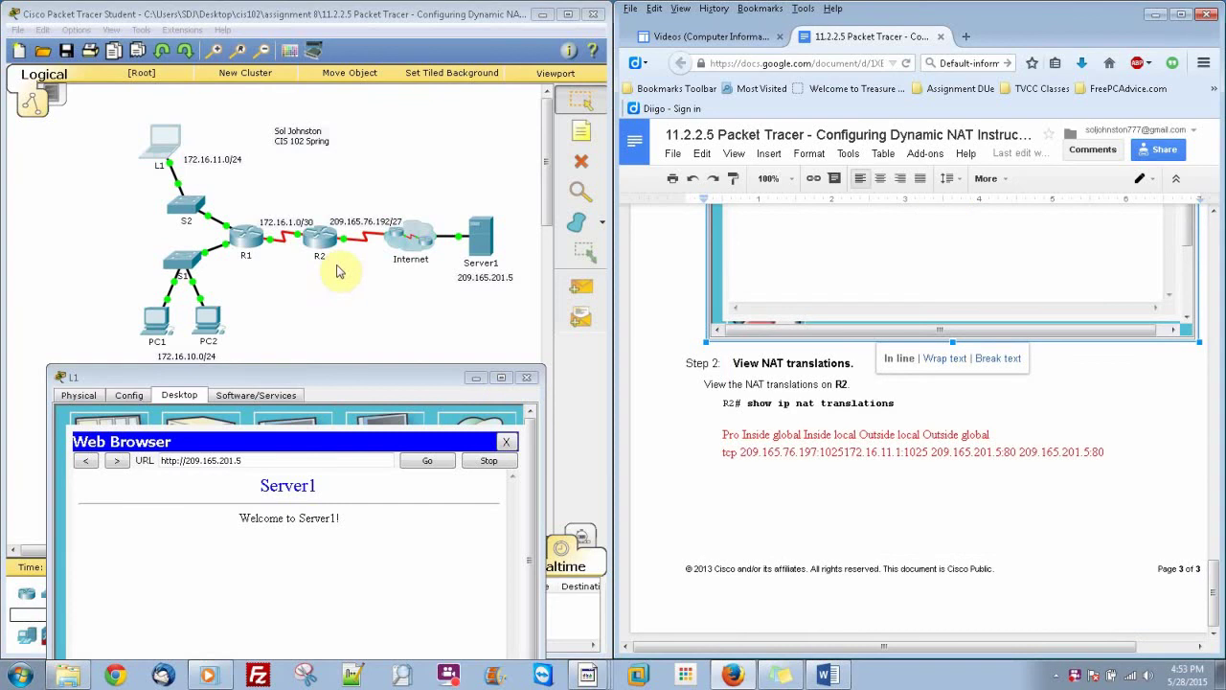
# Step: Exit config mode on R2 and show NAT translations: 172.16.11.1 mapped to 209.165.76.196
pyautogui.click(321, 239)
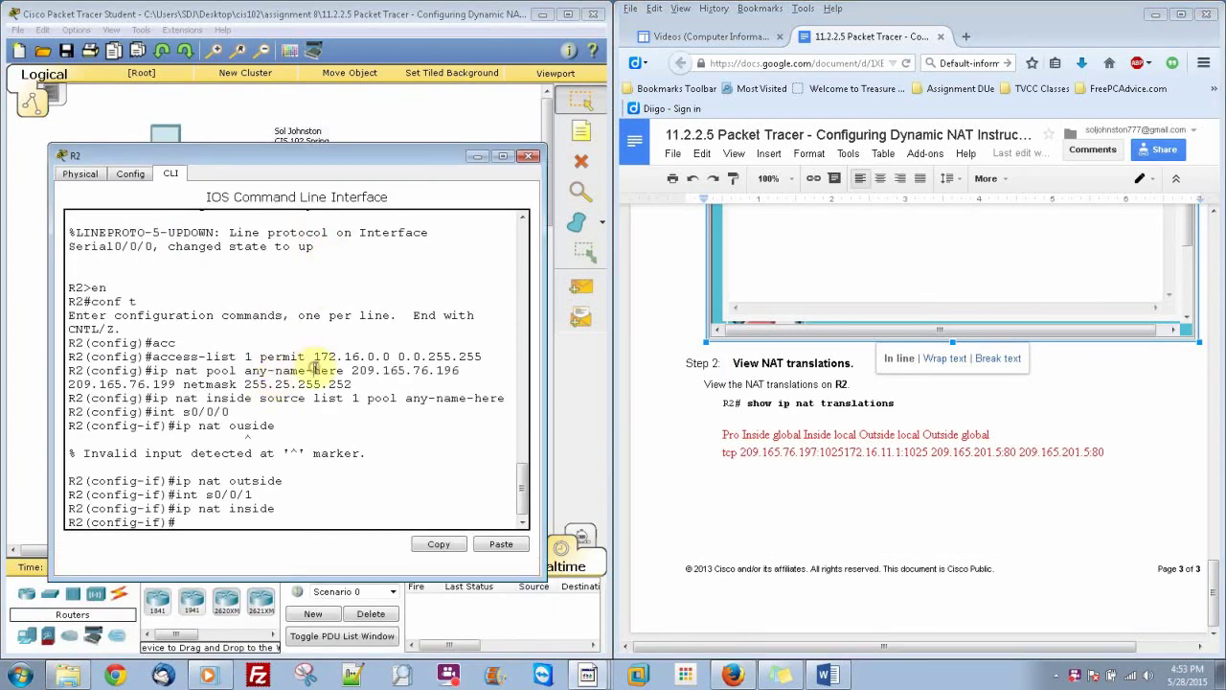
pyautogui.write('end')
pyautogui.press('Return')
pyautogui.press('Return')
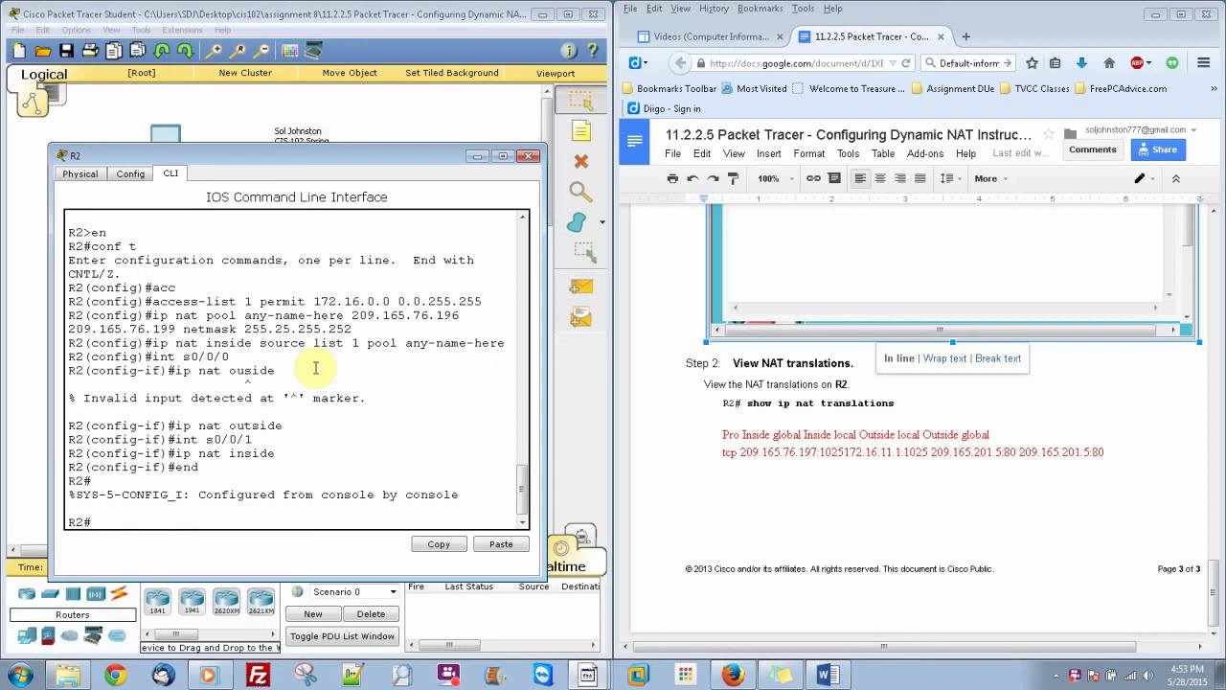
pyautogui.write('show ip nat tr')
pyautogui.press('Tab')
pyautogui.press('Return')
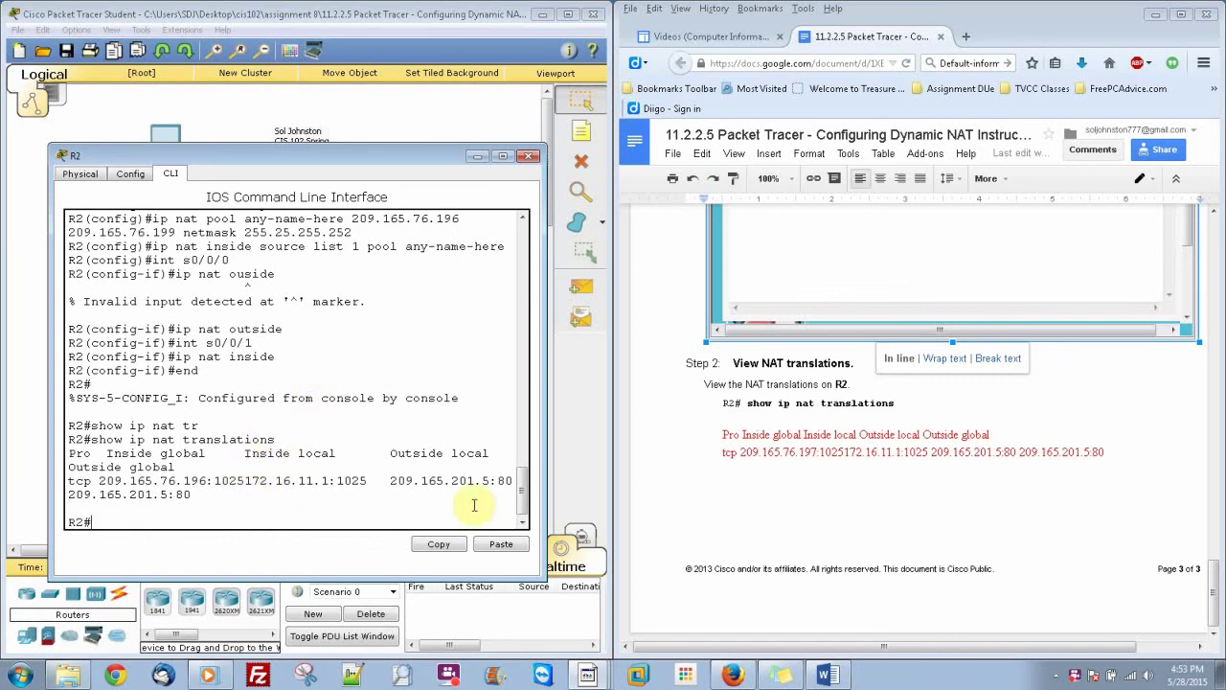
pyautogui.moveTo(572, 484); pyautogui.dragTo(686, 486)
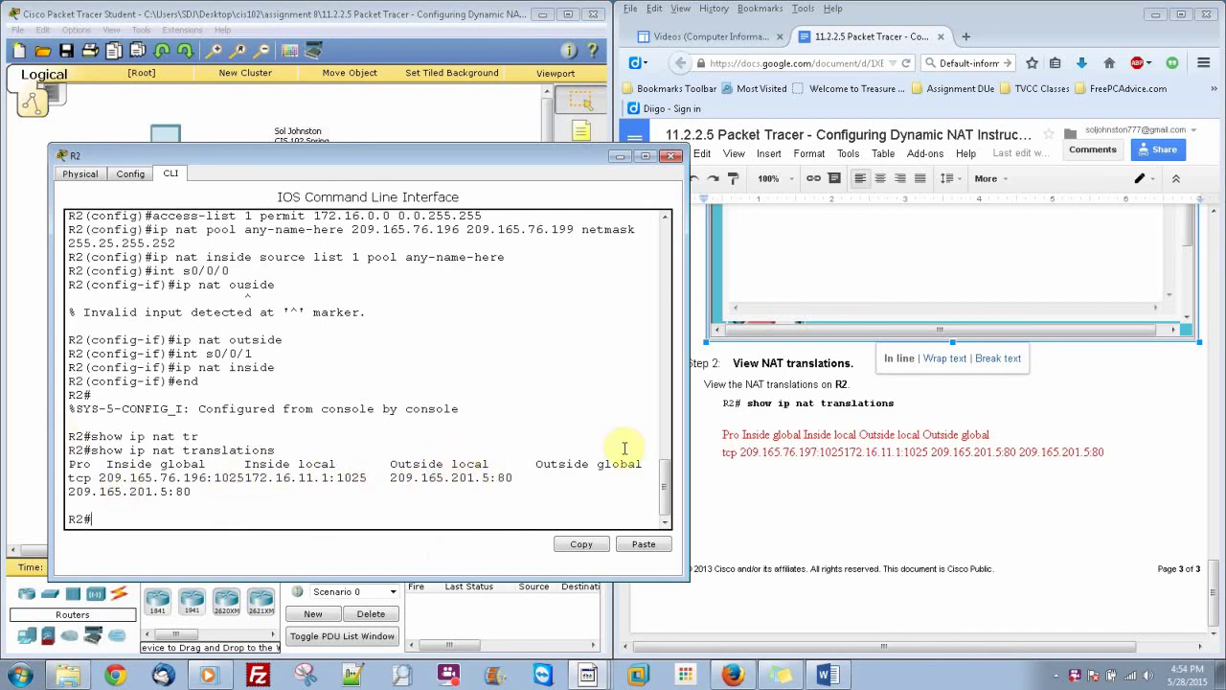
# Step: Widen R2's console, then open the activity window and check results
pyautogui.moveTo(822, 481); pyautogui.dragTo(828, 480)
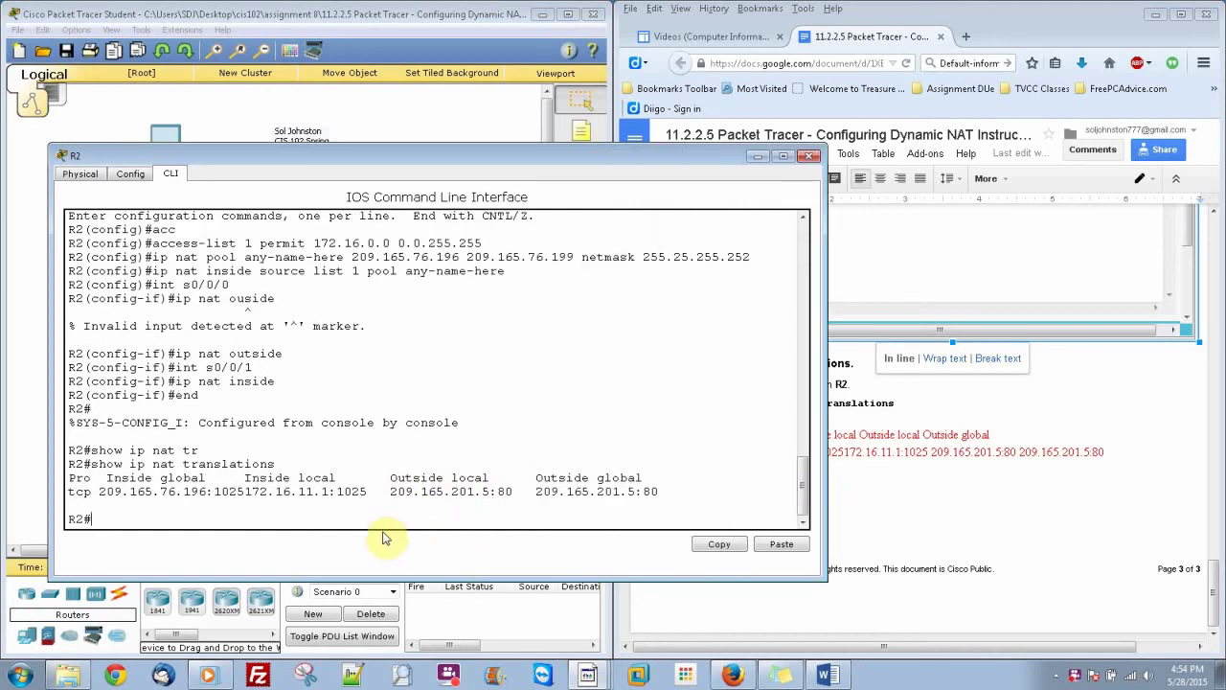
pyautogui.click(891, 486)
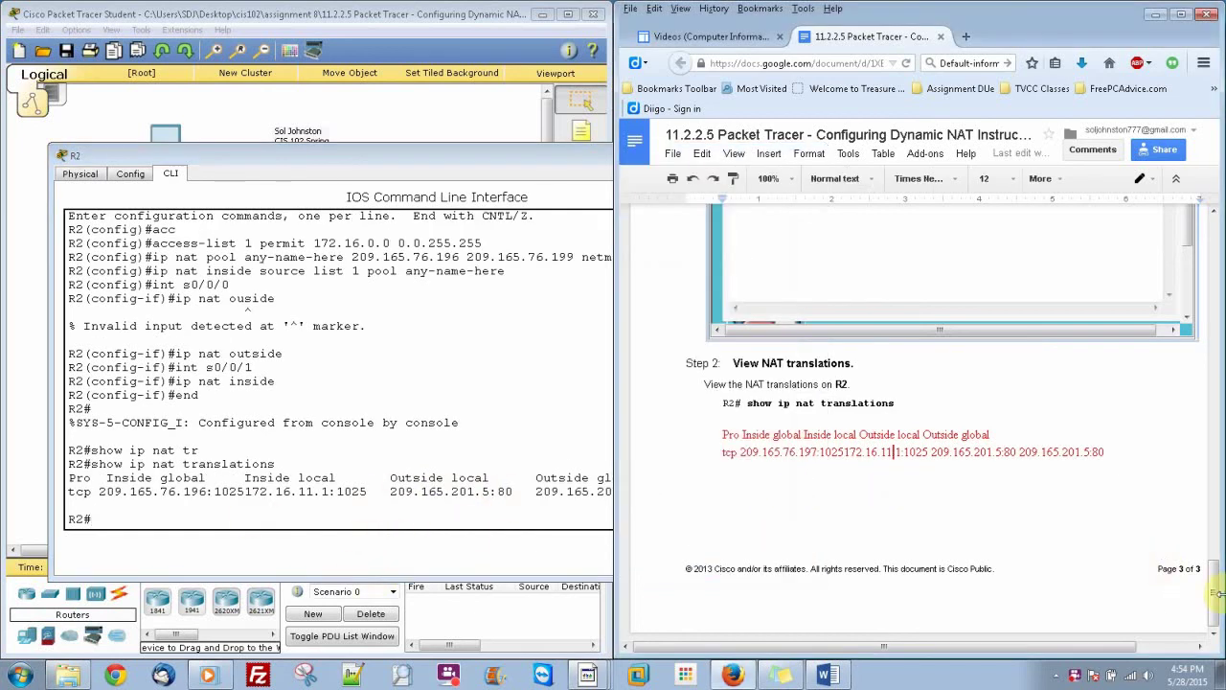
pyautogui.click(587, 675)
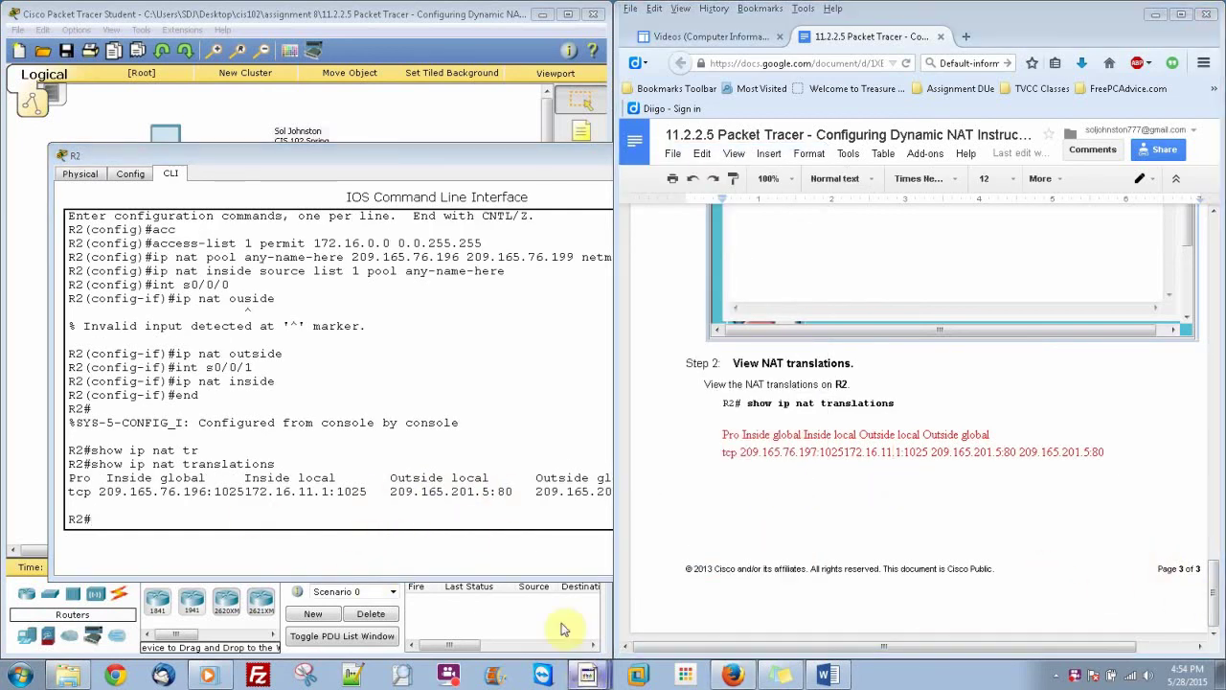
pyautogui.click(563, 567)
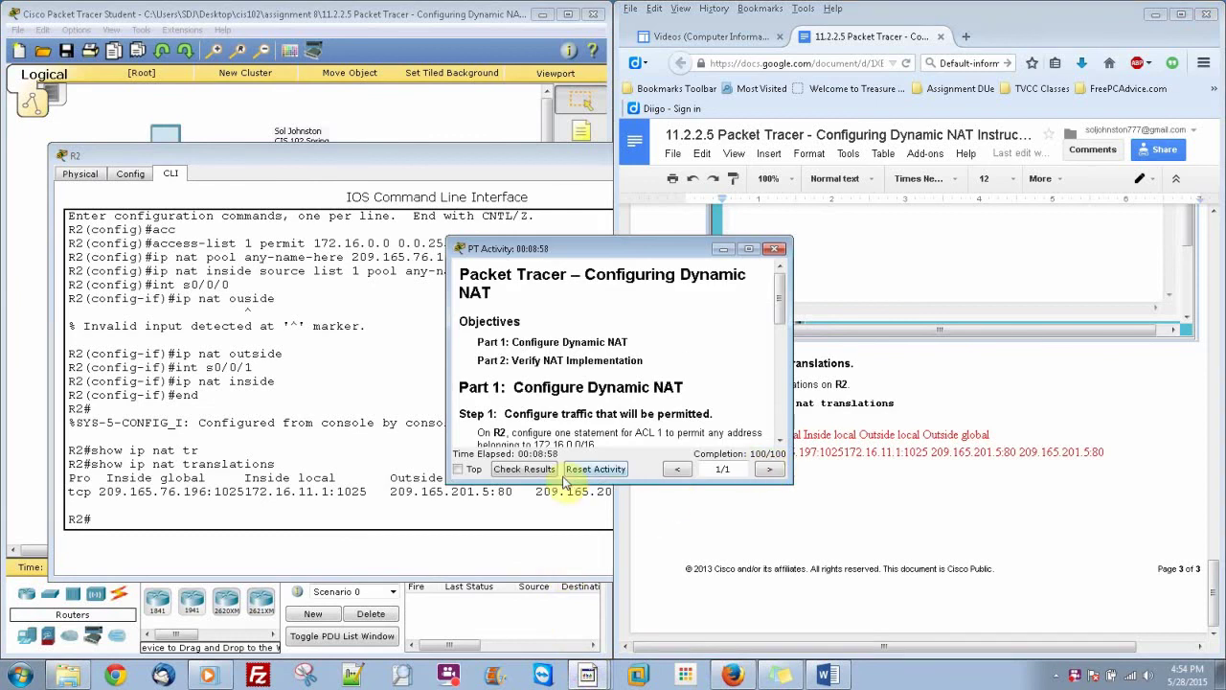
pyautogui.click(534, 469)
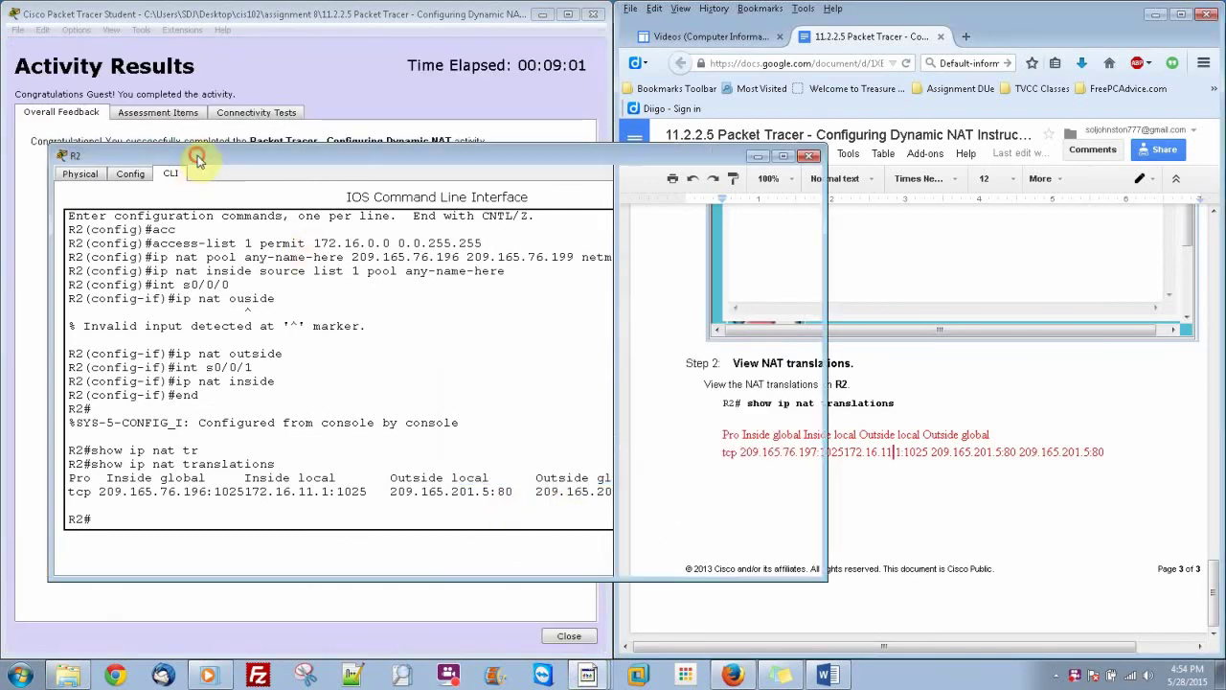
# Step: Review the Assessment Items (100/100, all five correct) and Connectivity Tests results
pyautogui.moveTo(198, 156); pyautogui.dragTo(720, 162)
pyautogui.click(268, 213)
pyautogui.click(181, 116)
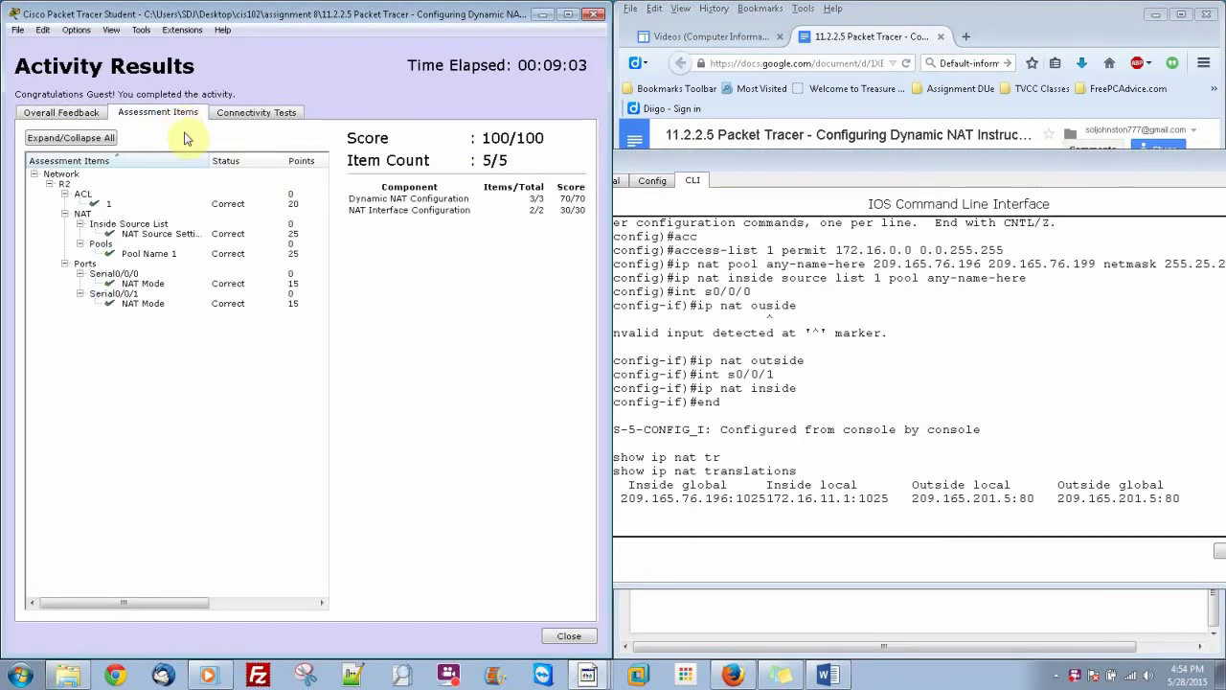
pyautogui.click(259, 111)
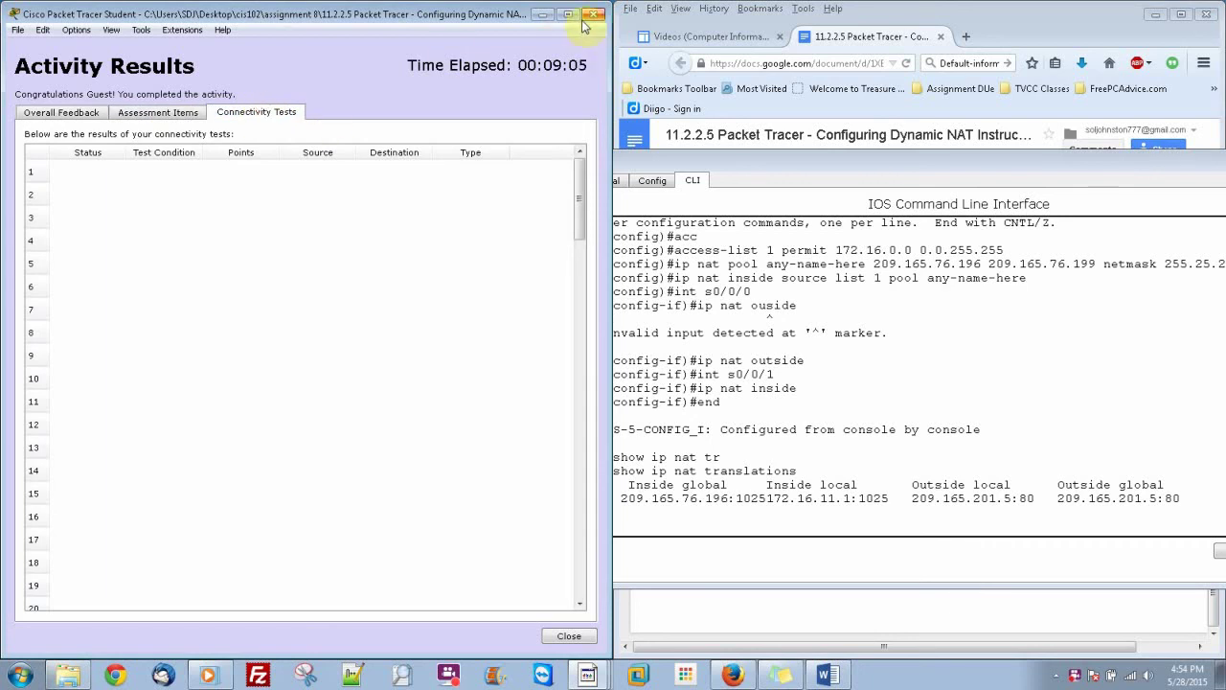